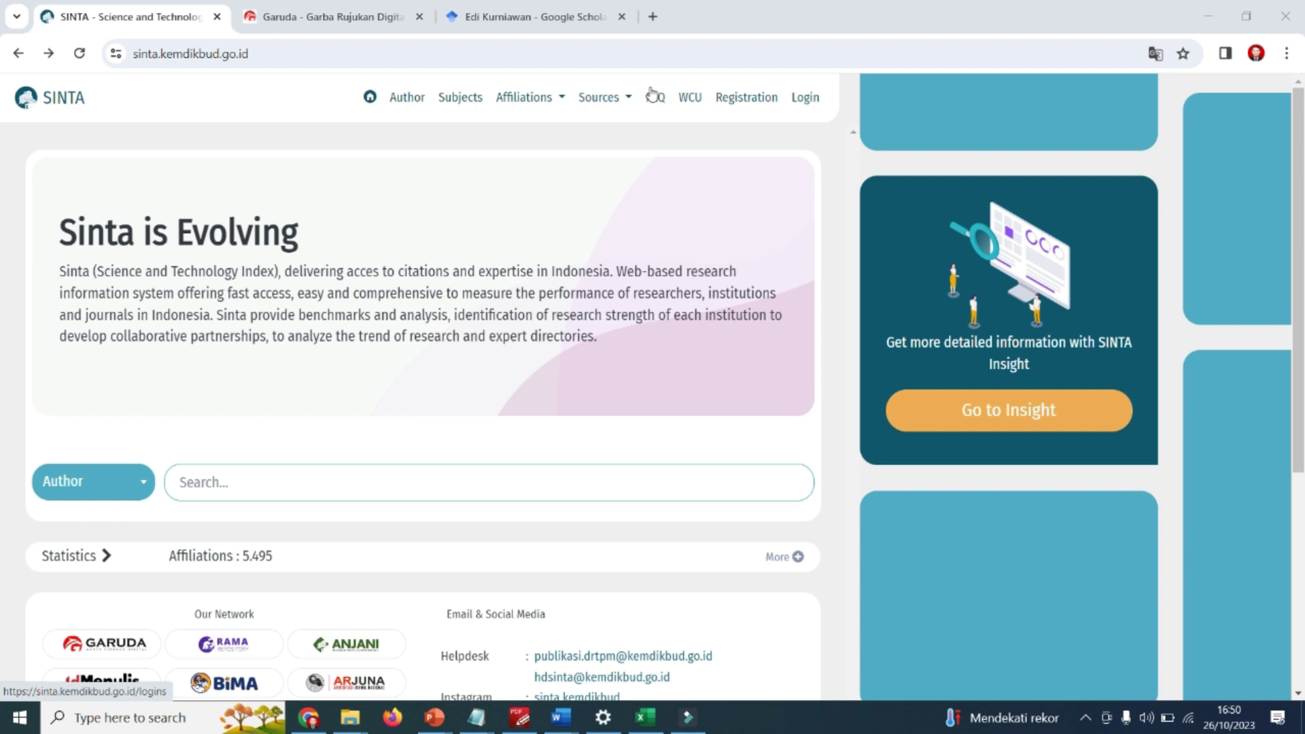
# Sign in to SINTA with the researcher's username and password from the Login page.
pyautogui.click(240, 51)
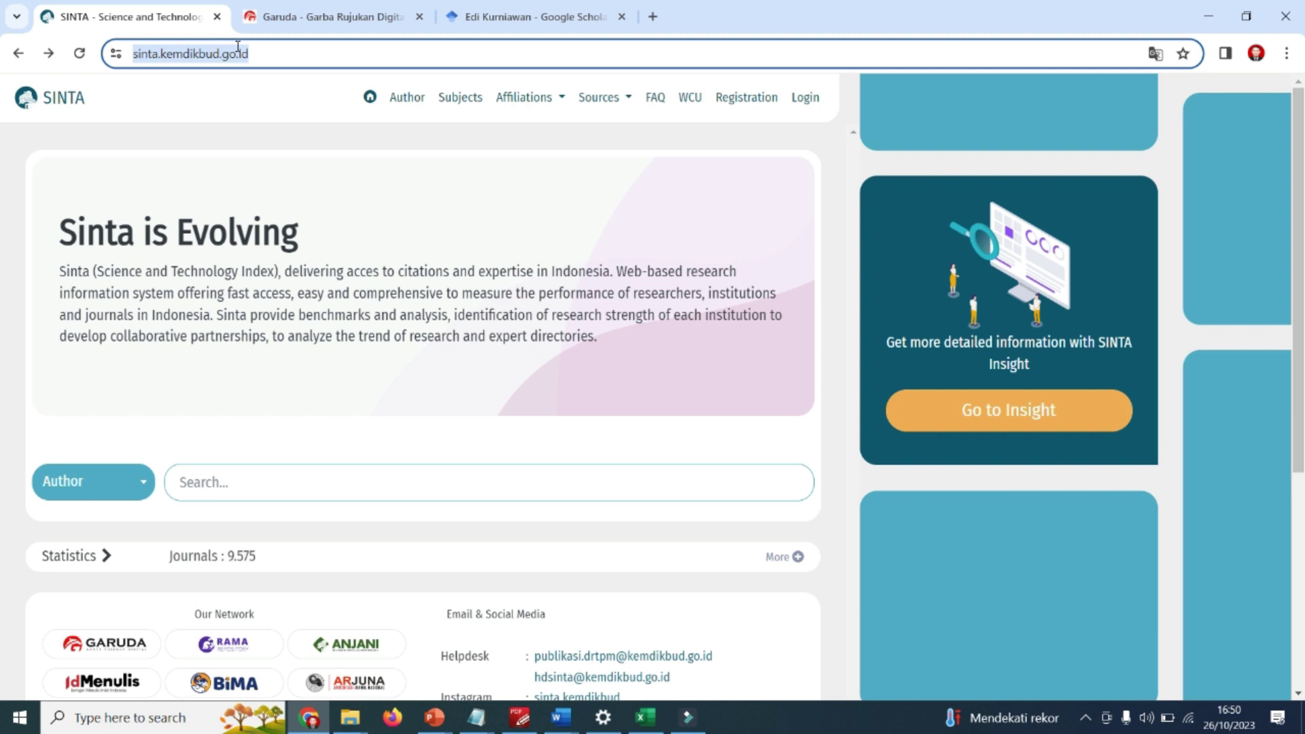
pyautogui.click(650, 88)
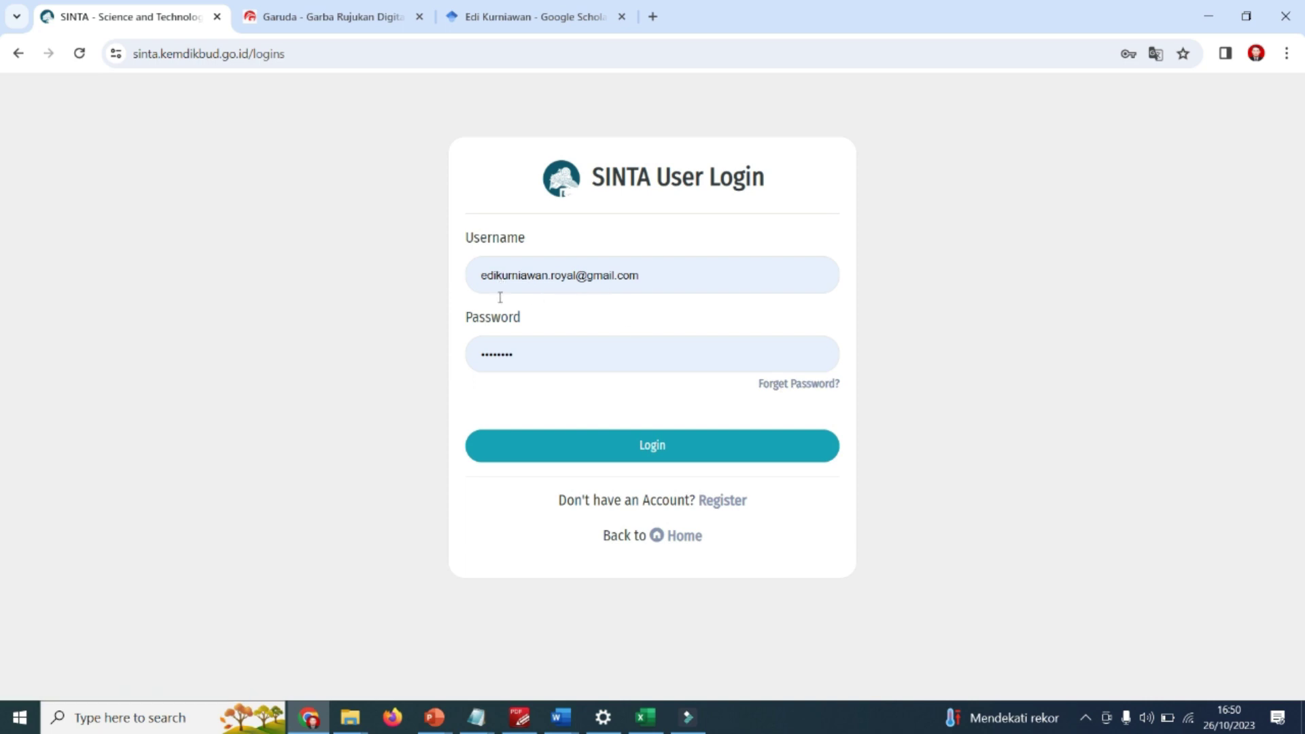
pyautogui.press('Return')
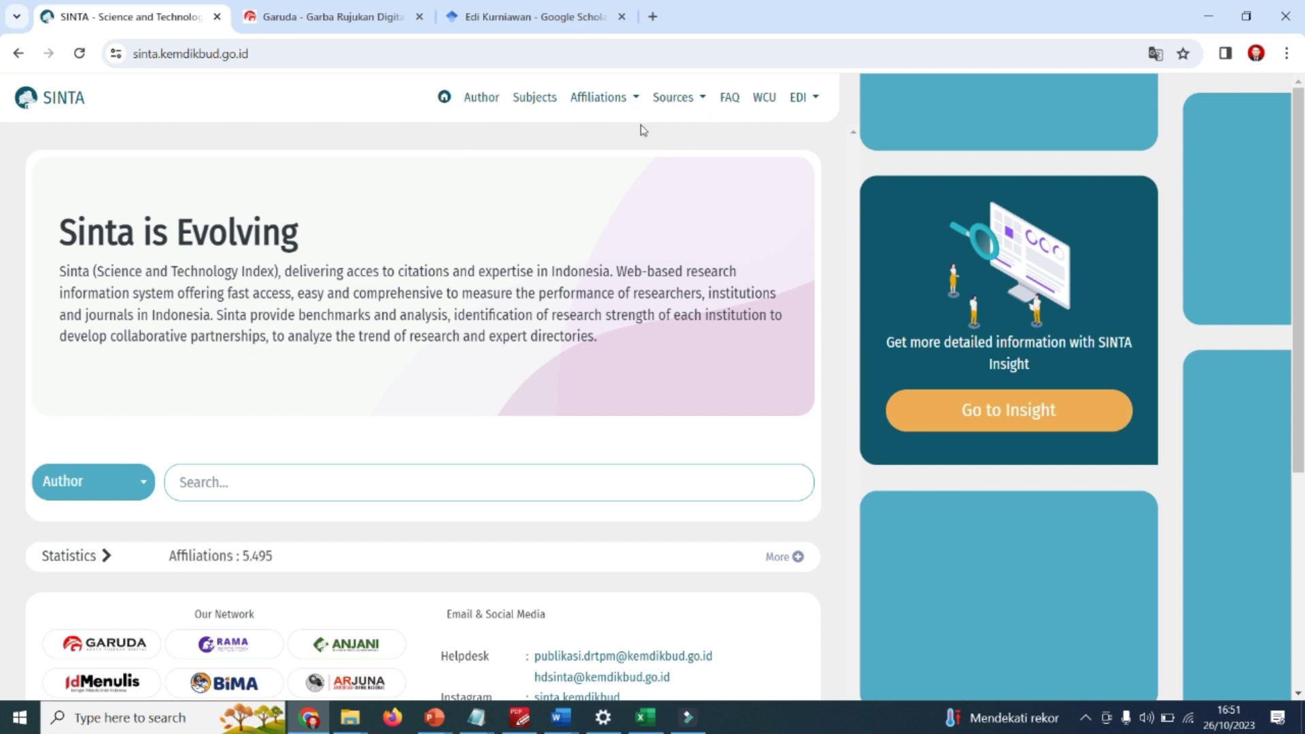
pyautogui.moveTo(816, 99)
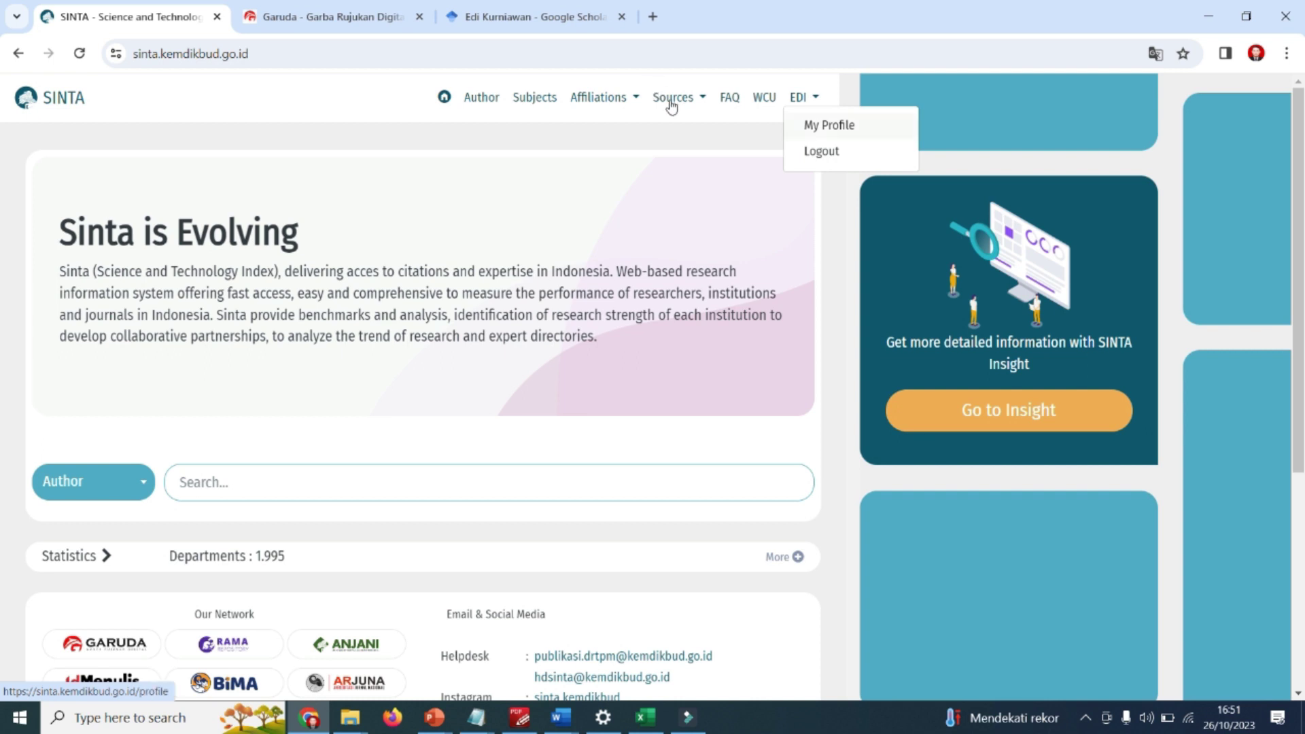
# Go to the author dashboard and choose Update Profile from the account menu.
pyautogui.click(829, 125)
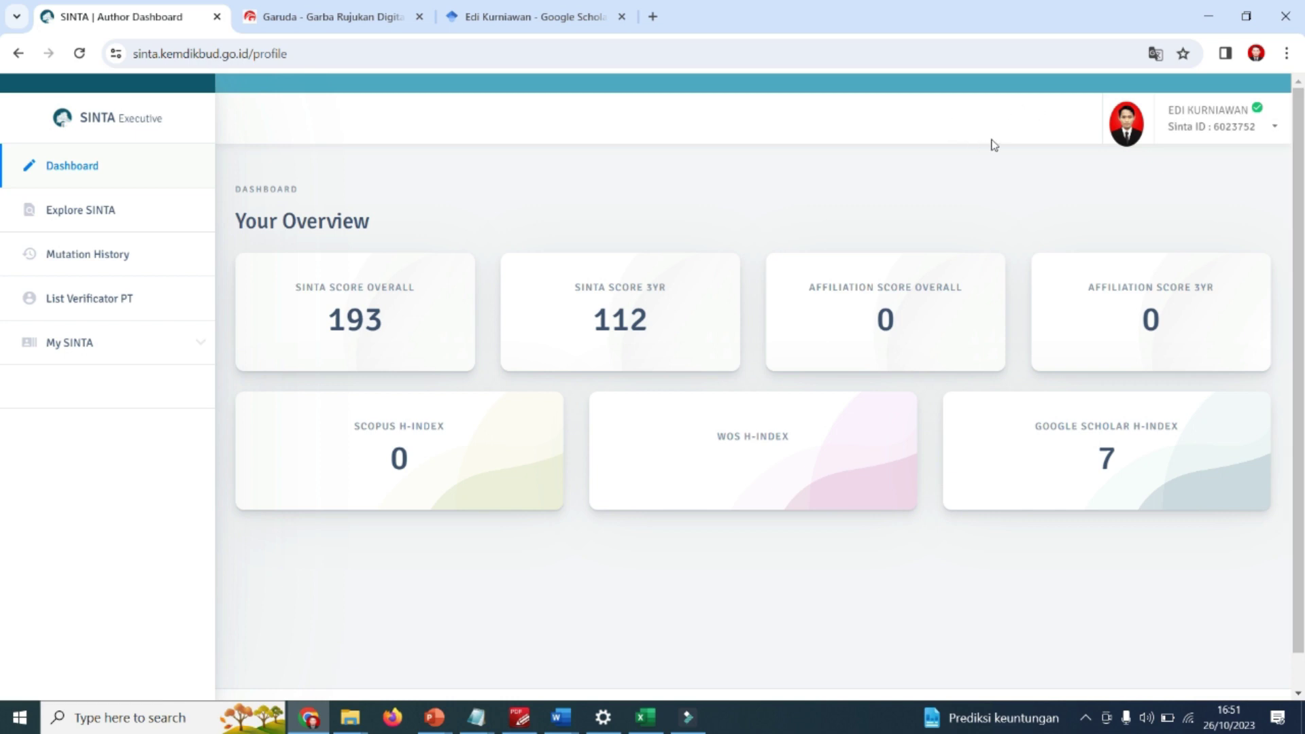
pyautogui.click(1019, 111)
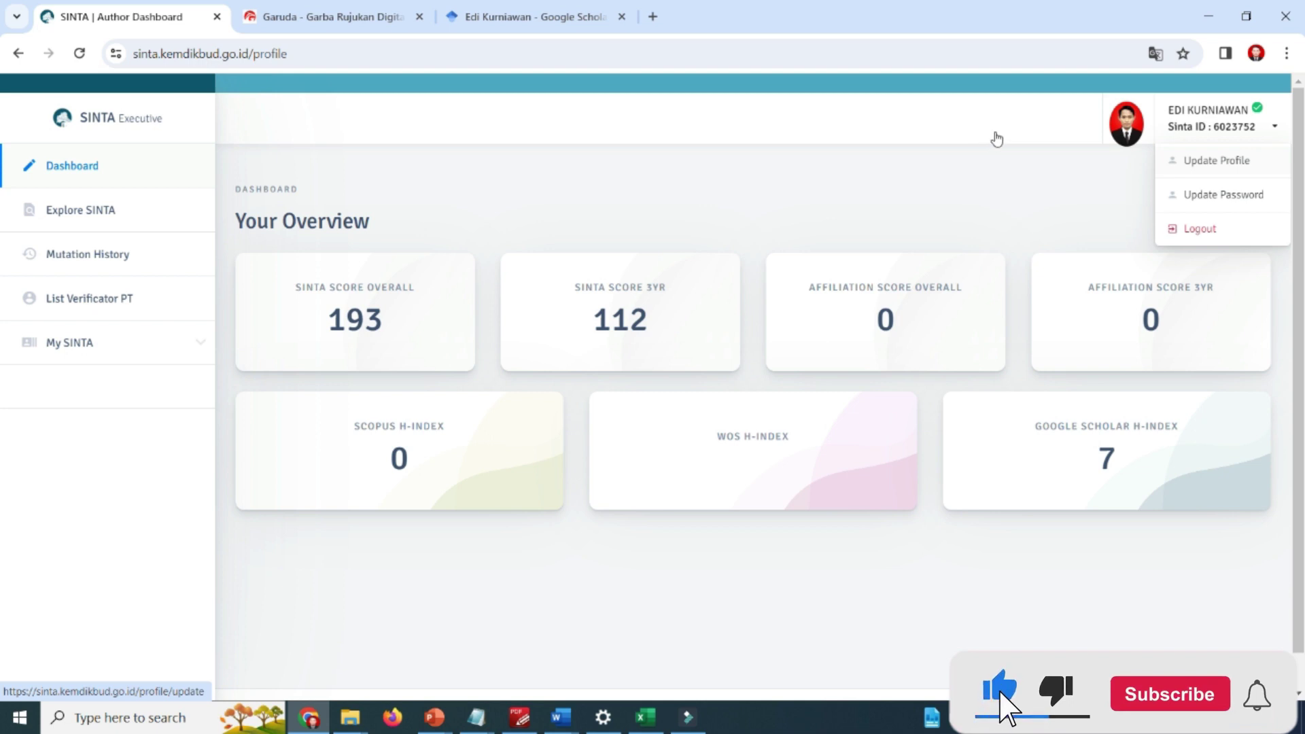
pyautogui.click(997, 139)
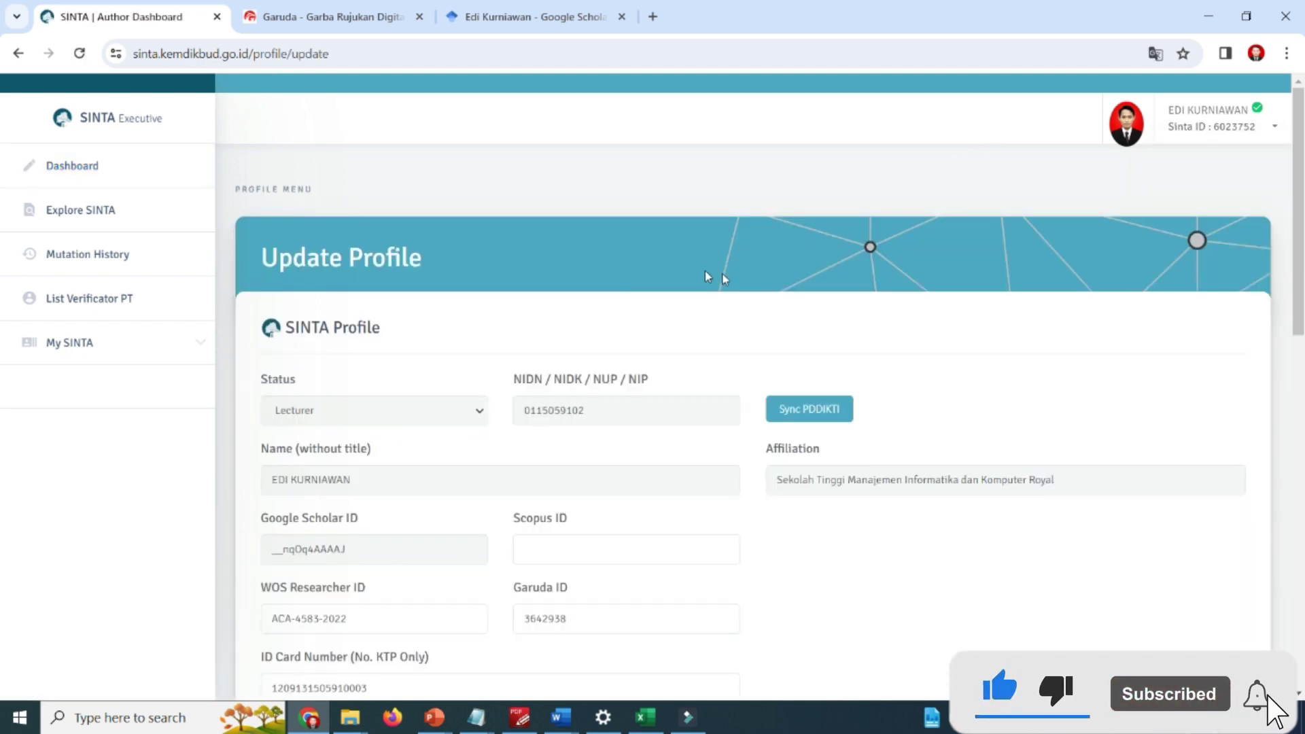
# Select the whole Garuda ID value in the Update Profile form.
pyautogui.scroll(-4, 748, 310)
pyautogui.scroll(-1, 715, 314)
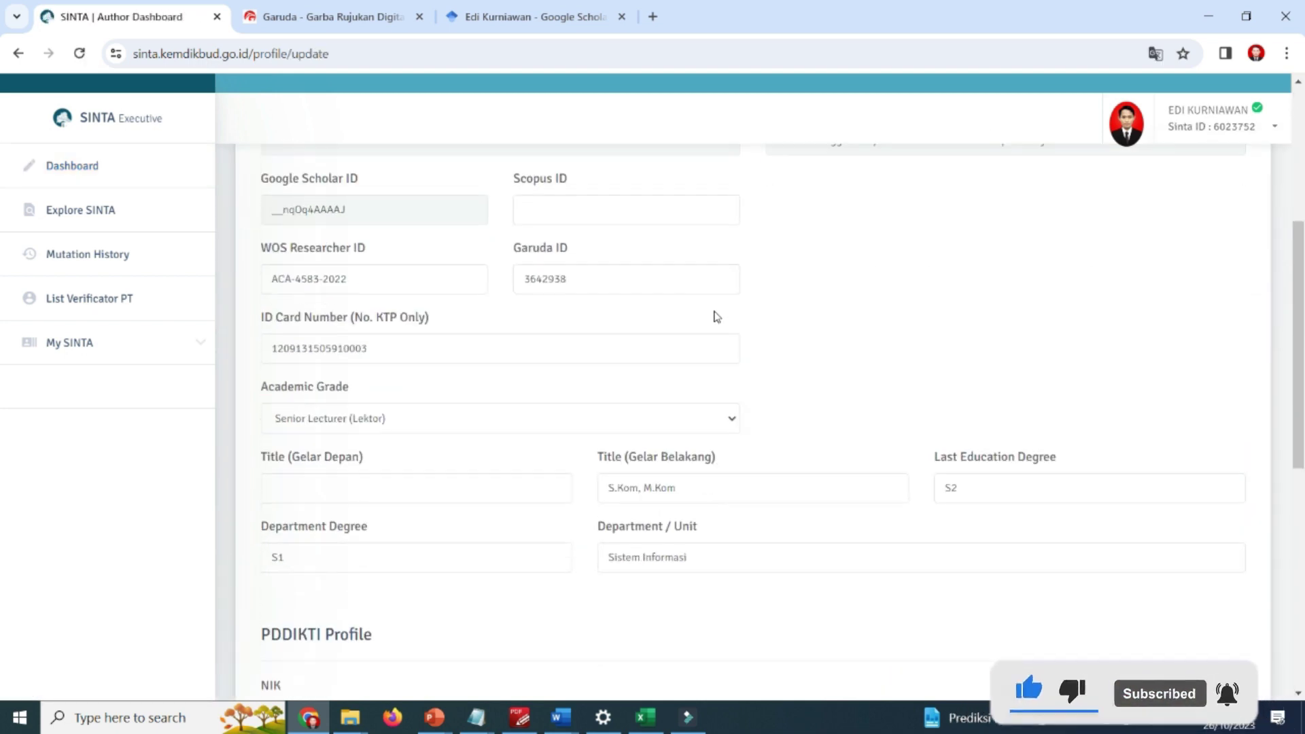
pyautogui.scroll(1, 518, 265)
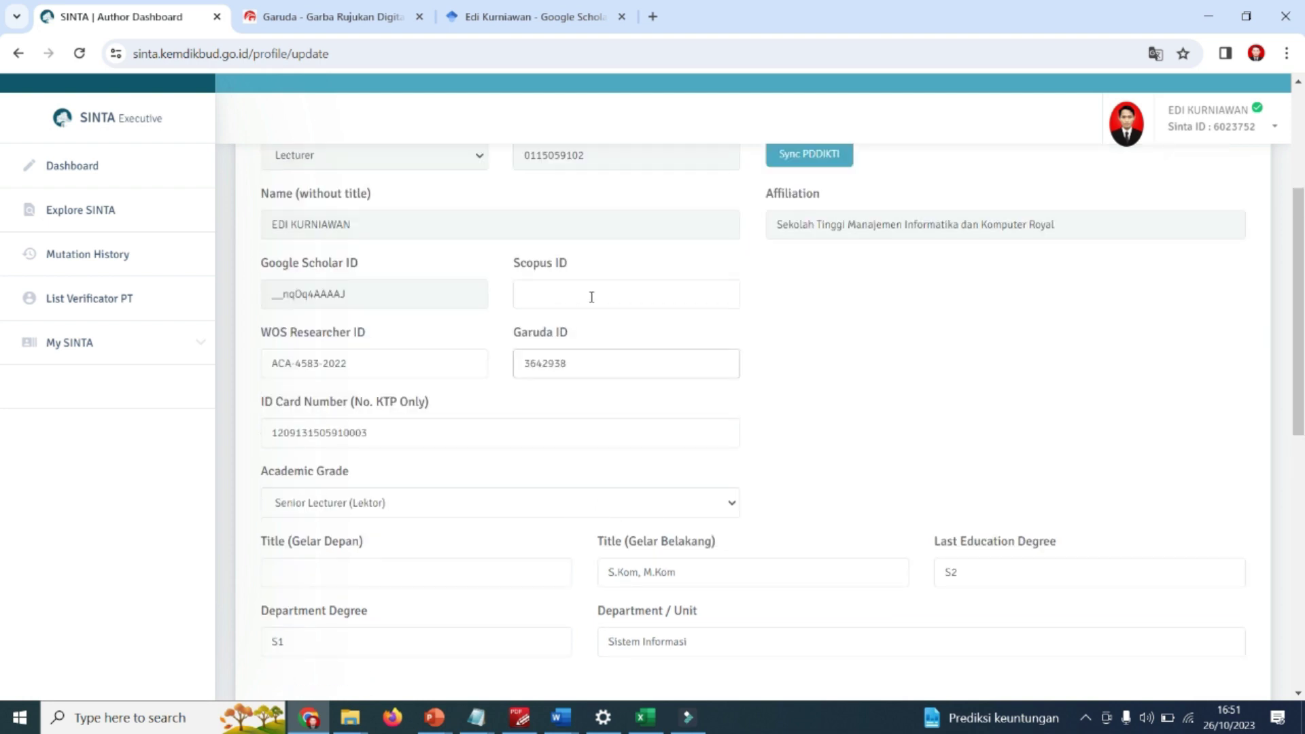
pyautogui.keyDown('ctrl'); pyautogui.scroll(1, 592, 297); pyautogui.keyUp('ctrl')
pyautogui.doubleClick(670, 388)
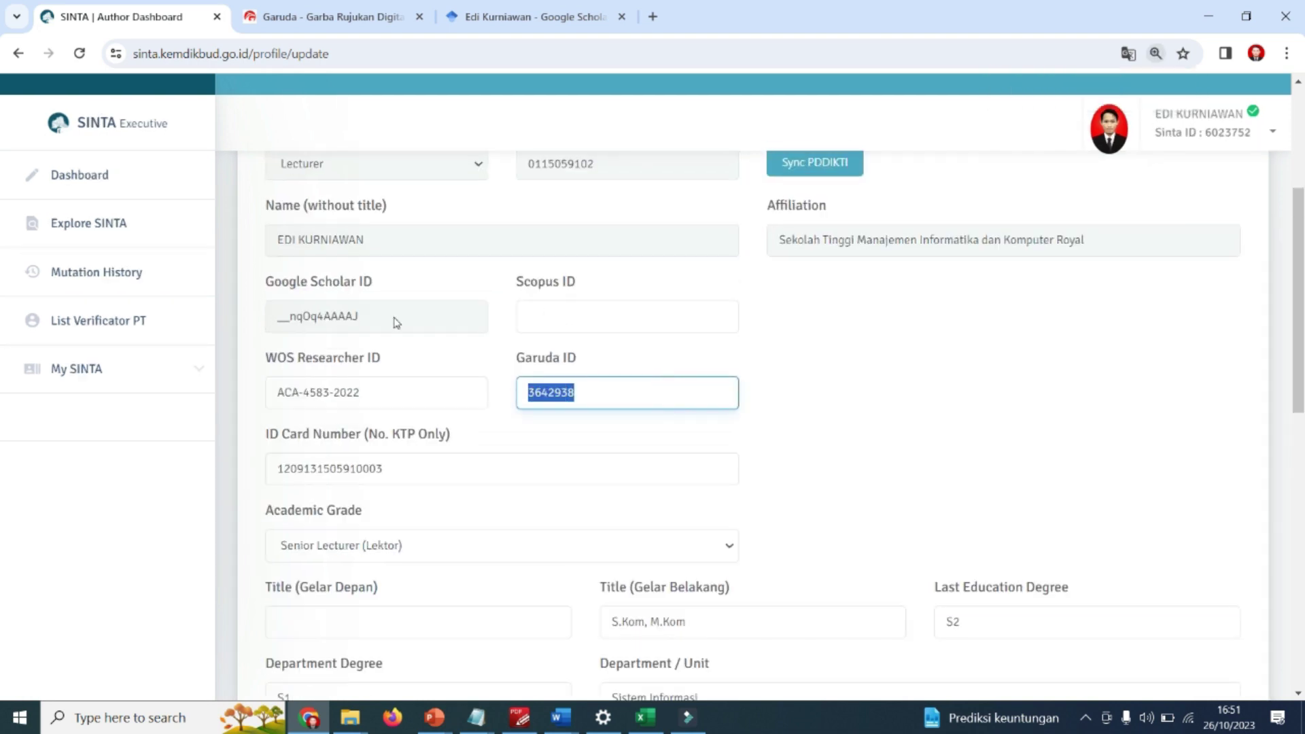
pyautogui.click(600, 398)
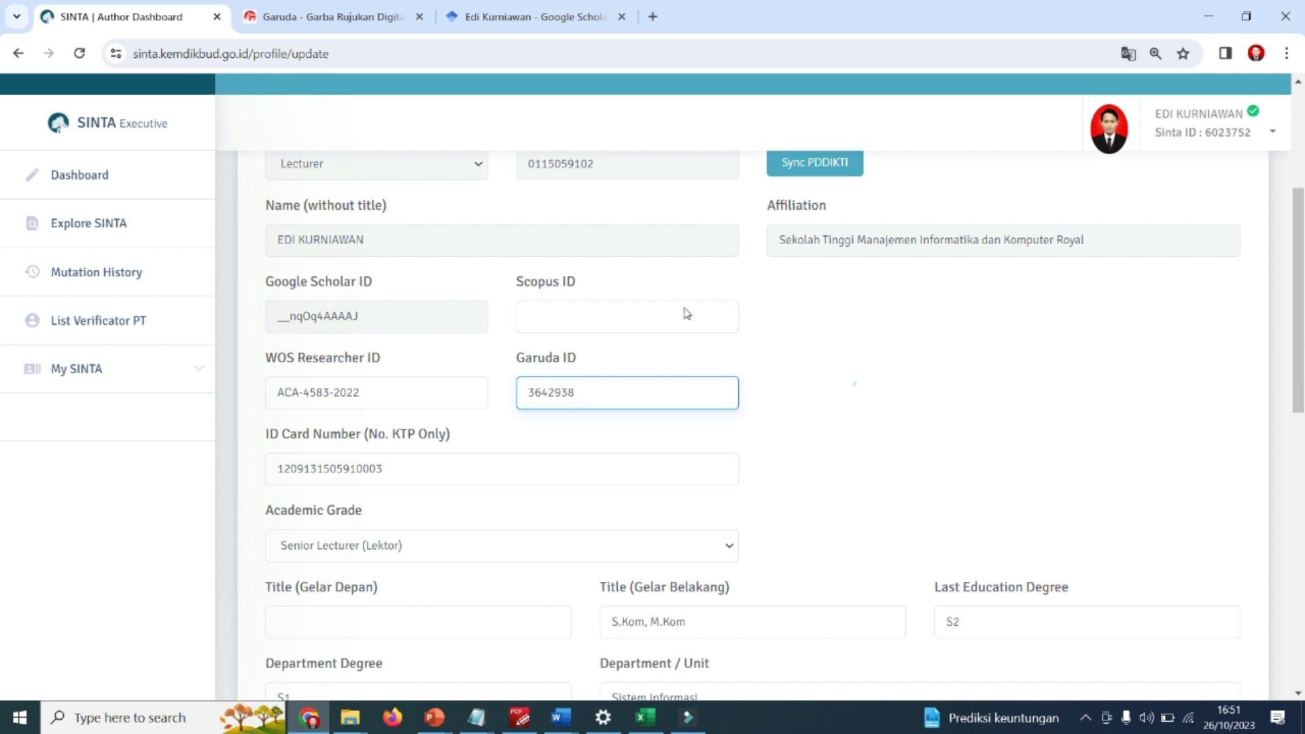
pyautogui.hotkey('ctrl', 'a')
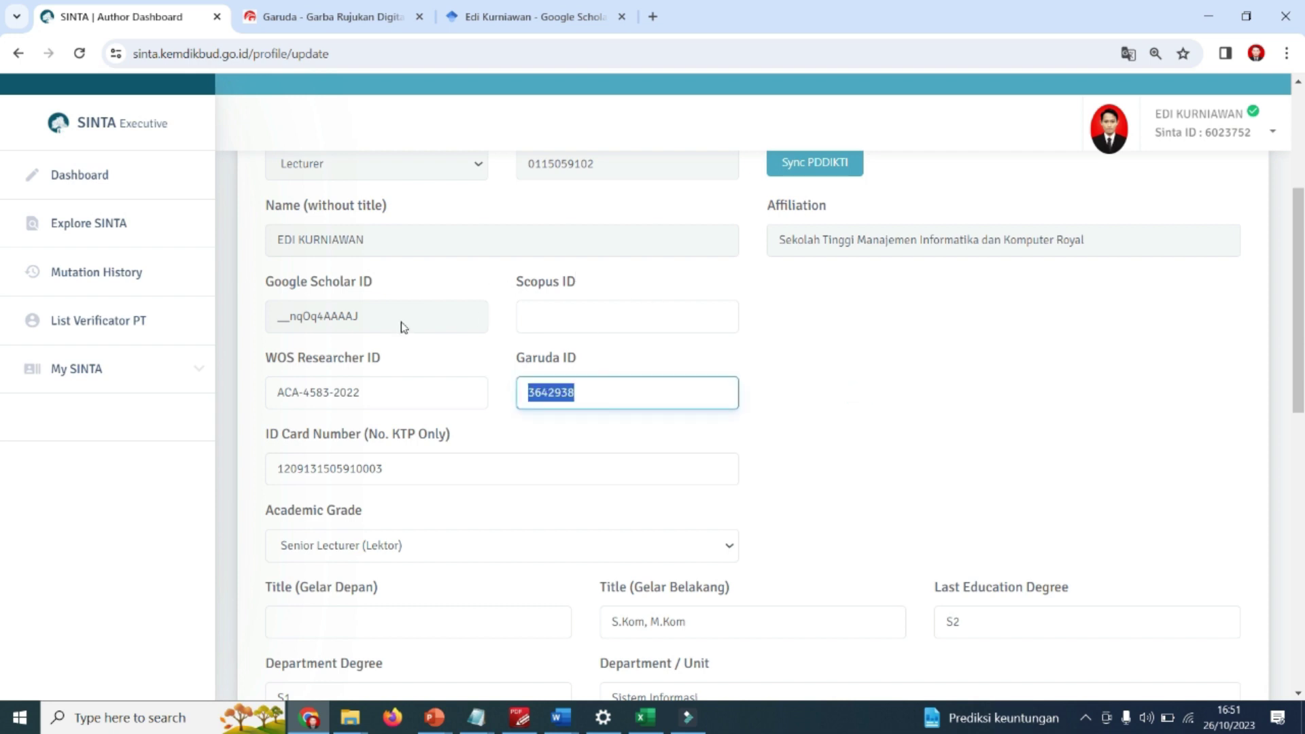
pyautogui.scroll(2, 892, 129)
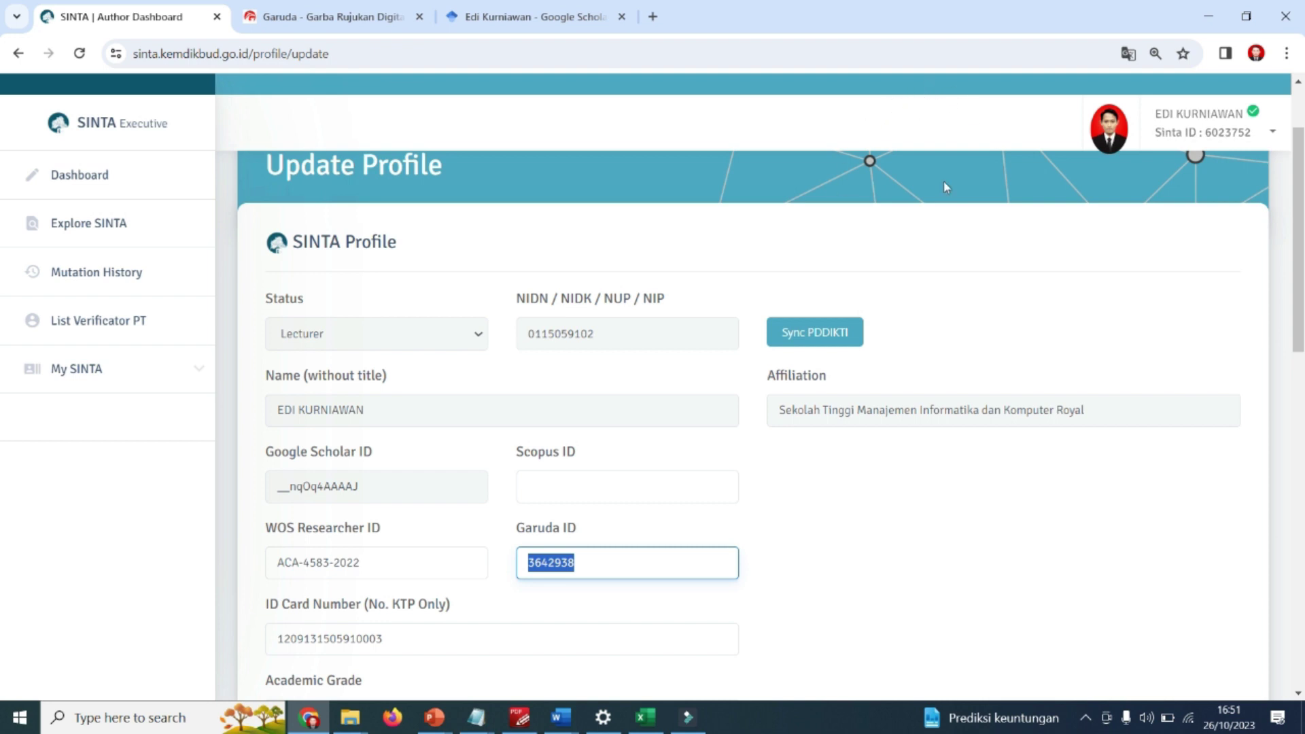
pyautogui.scroll(-1, 487, 418)
pyautogui.scroll(-1, 428, 394)
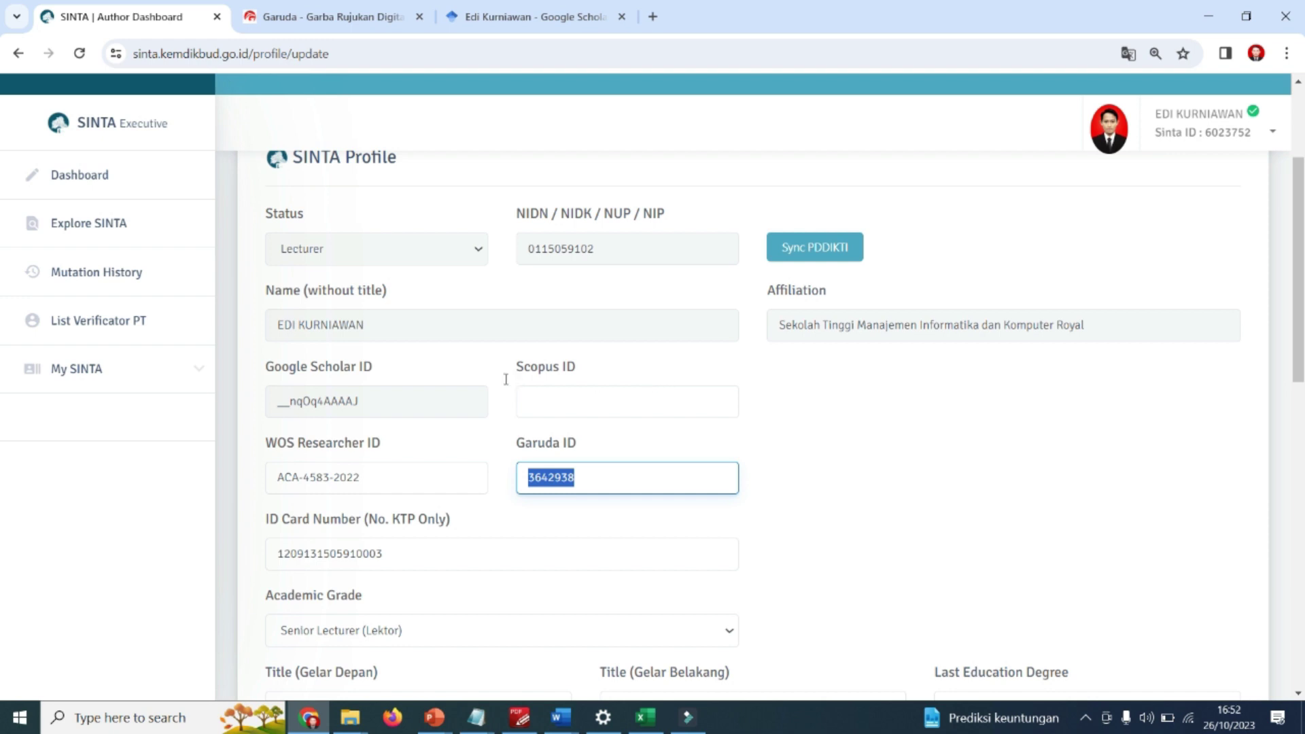
# Switch to the Garuda tab and scroll to its advanced search form.
pyautogui.click(288, 21)
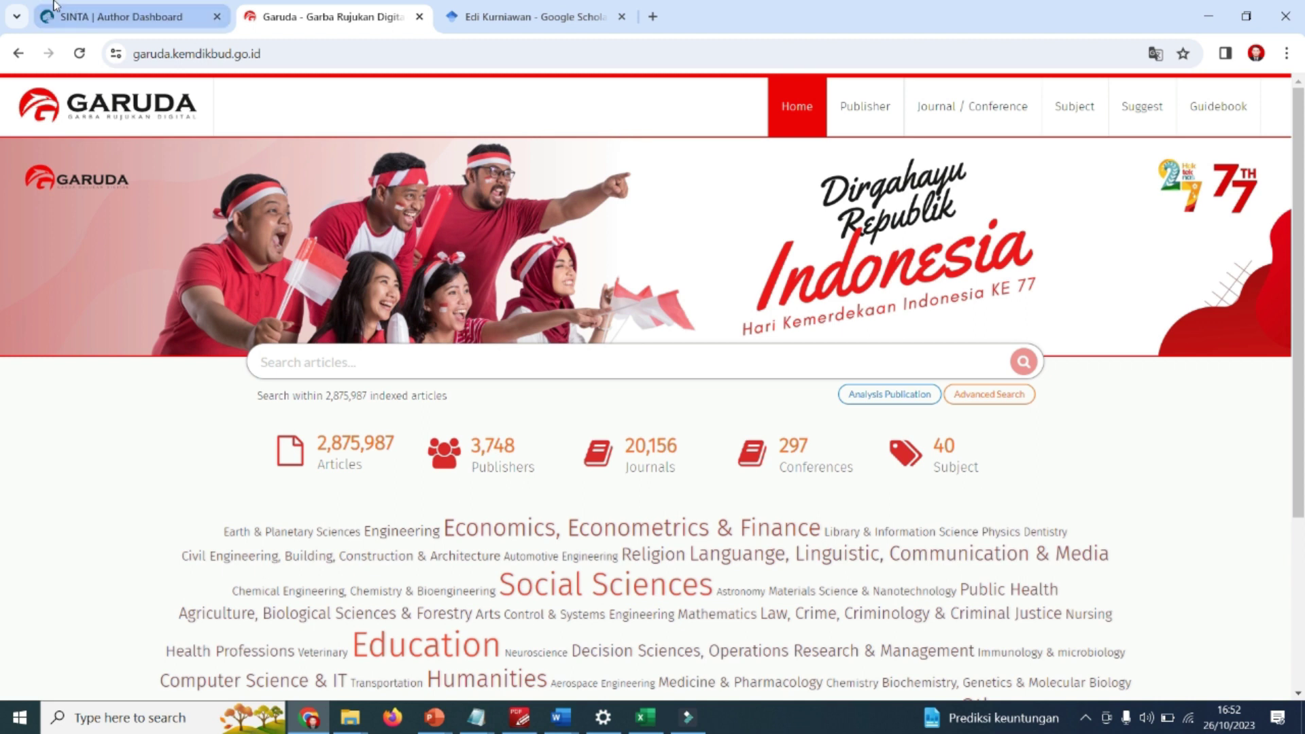
pyautogui.click(95, 14)
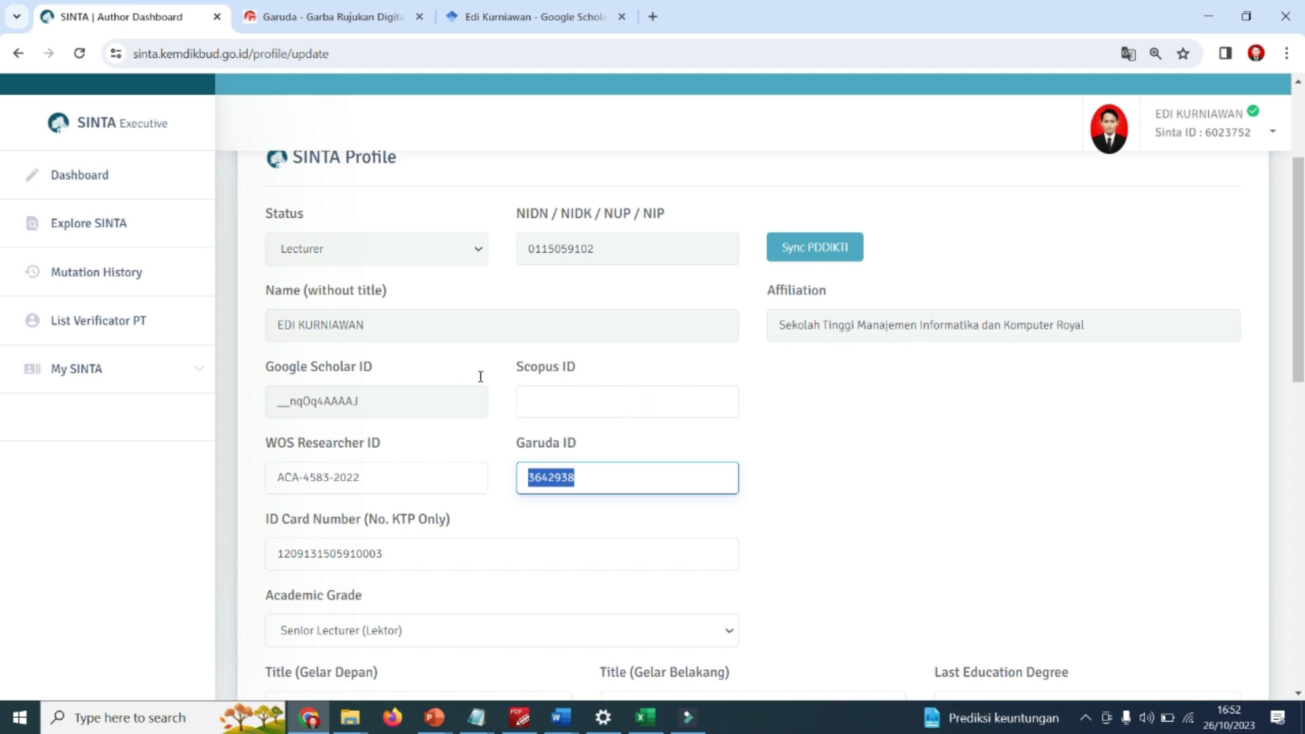
pyautogui.click(280, 13)
pyautogui.scroll(-3, 938, 304)
pyautogui.scroll(3, 694, 257)
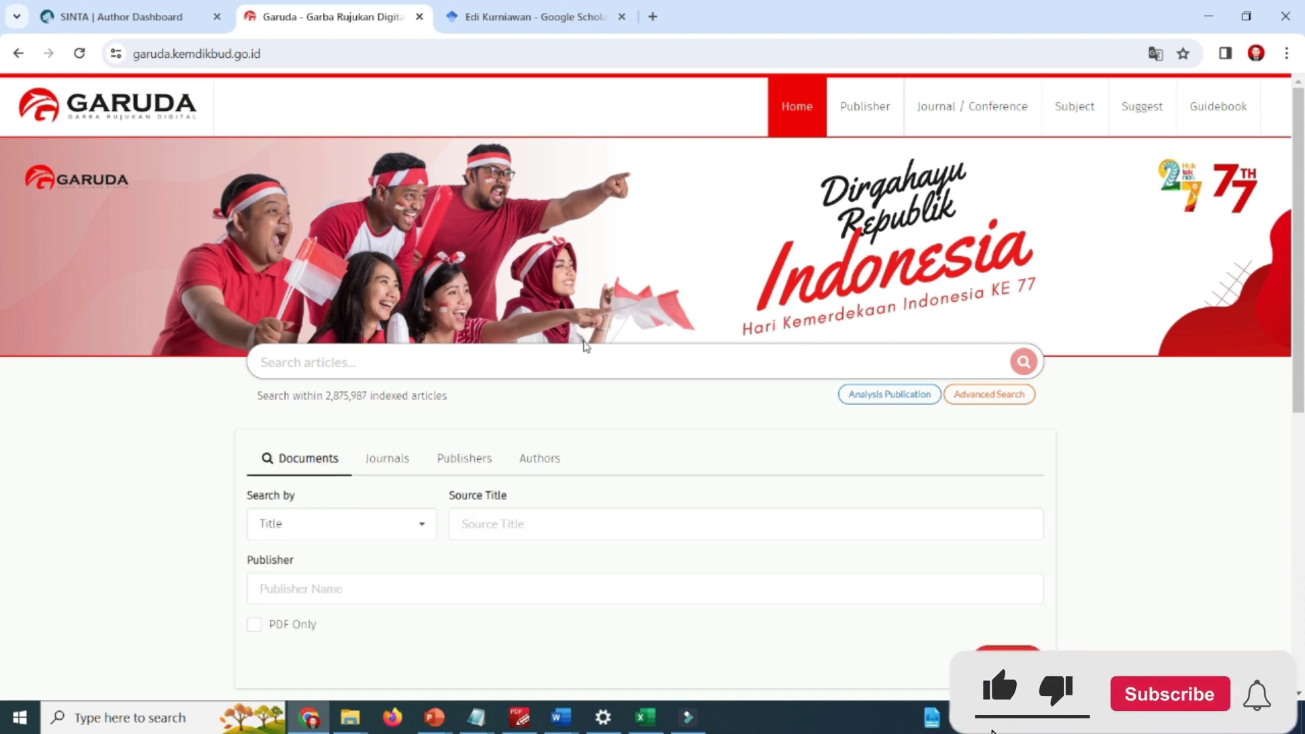
pyautogui.scroll(-1, 586, 347)
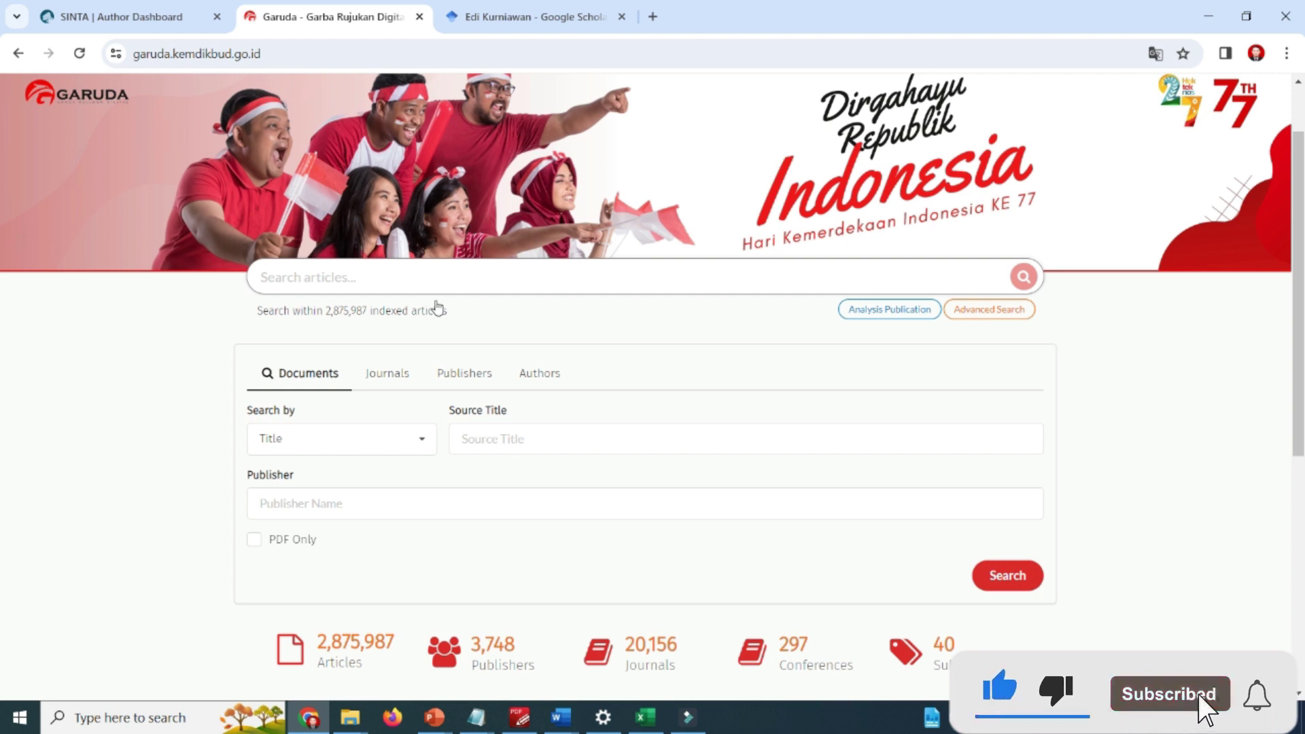
# Search Garuda authors for the researcher's autofilled name with affiliation 'royal'.
pyautogui.click(541, 373)
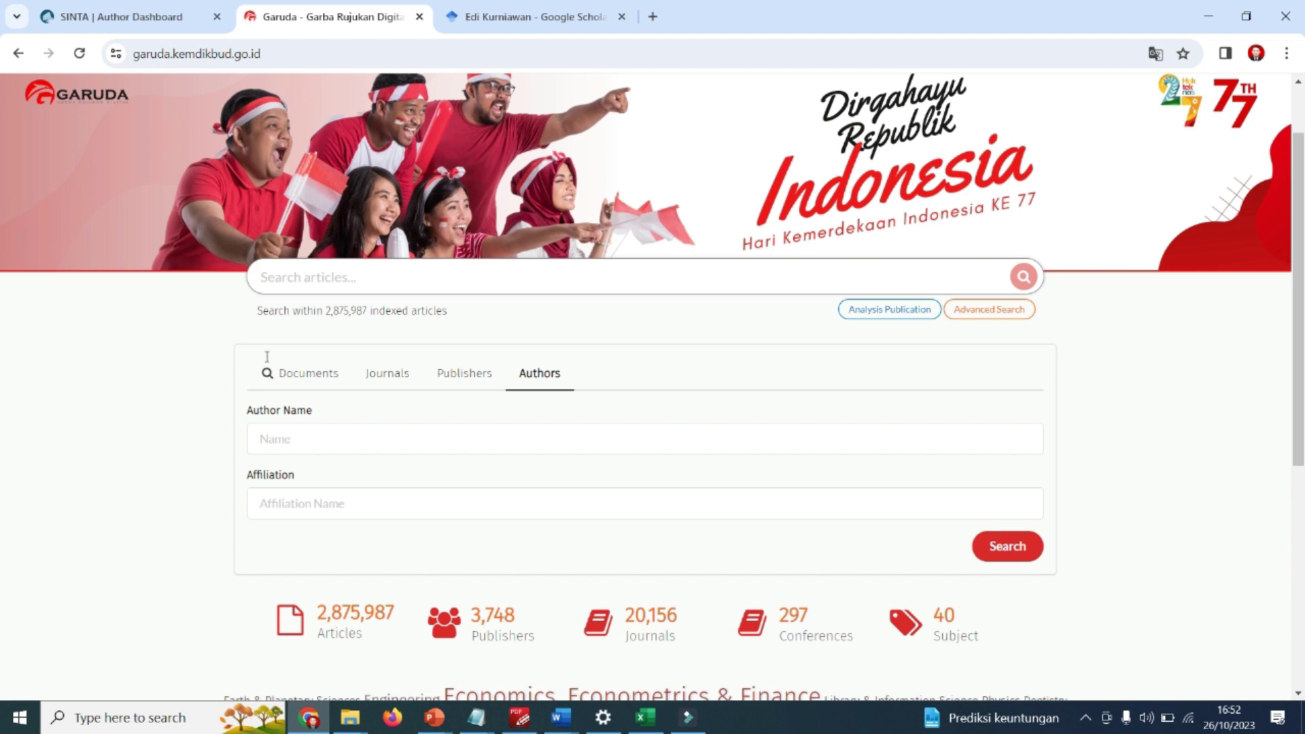
pyautogui.click(455, 434)
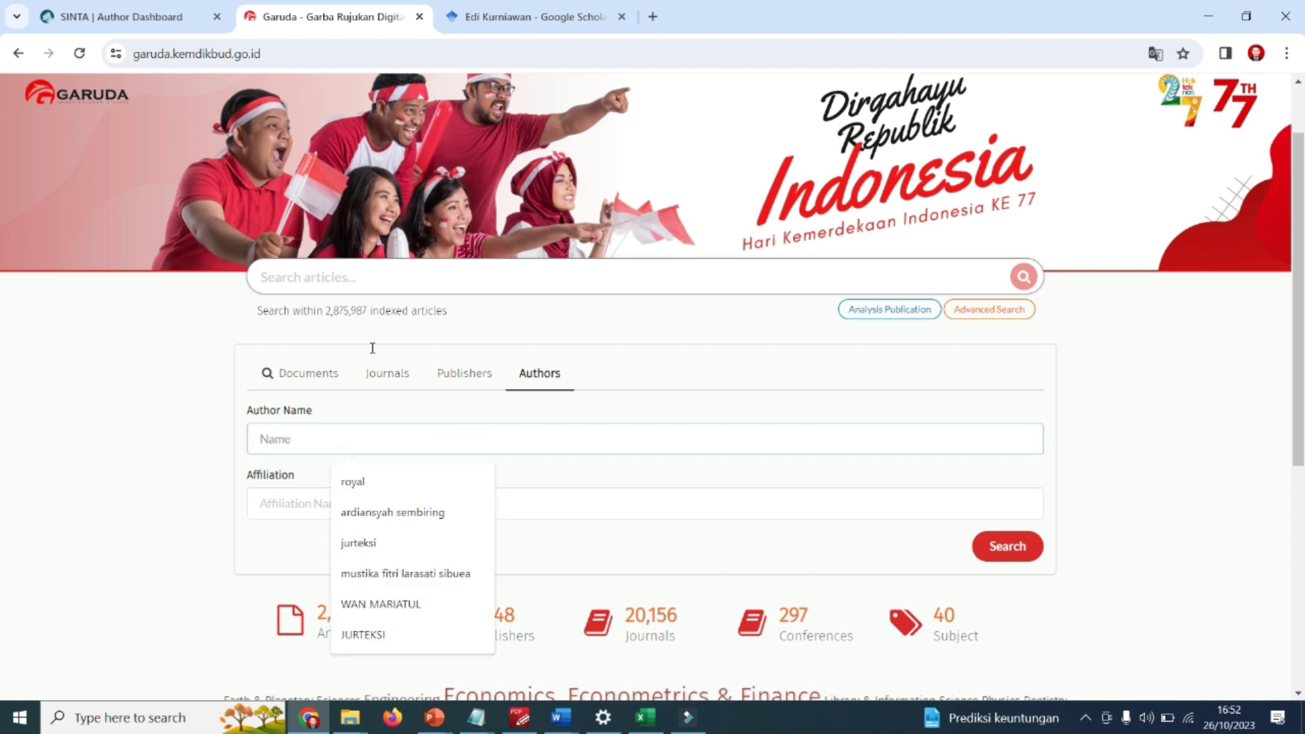
pyautogui.write('e')
pyautogui.press('Down')
pyautogui.press('Return')
pyautogui.click(378, 500)
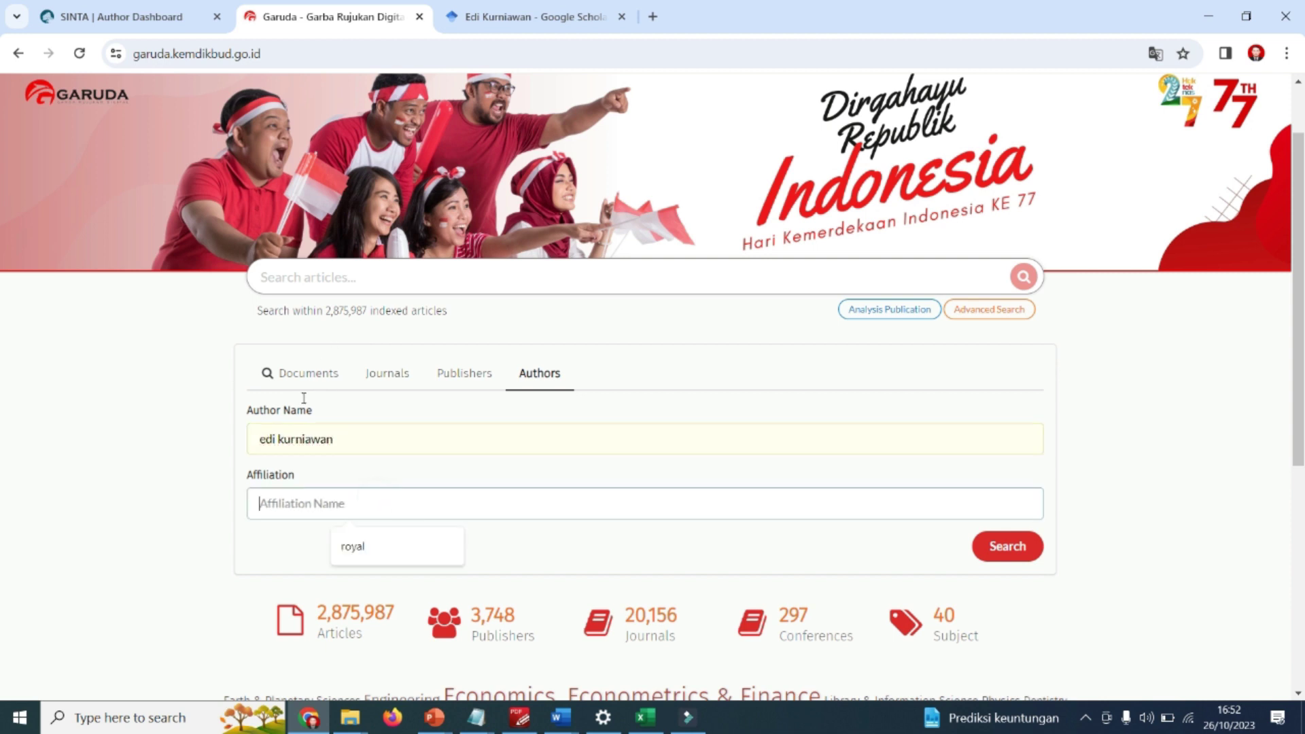
pyautogui.write('a')
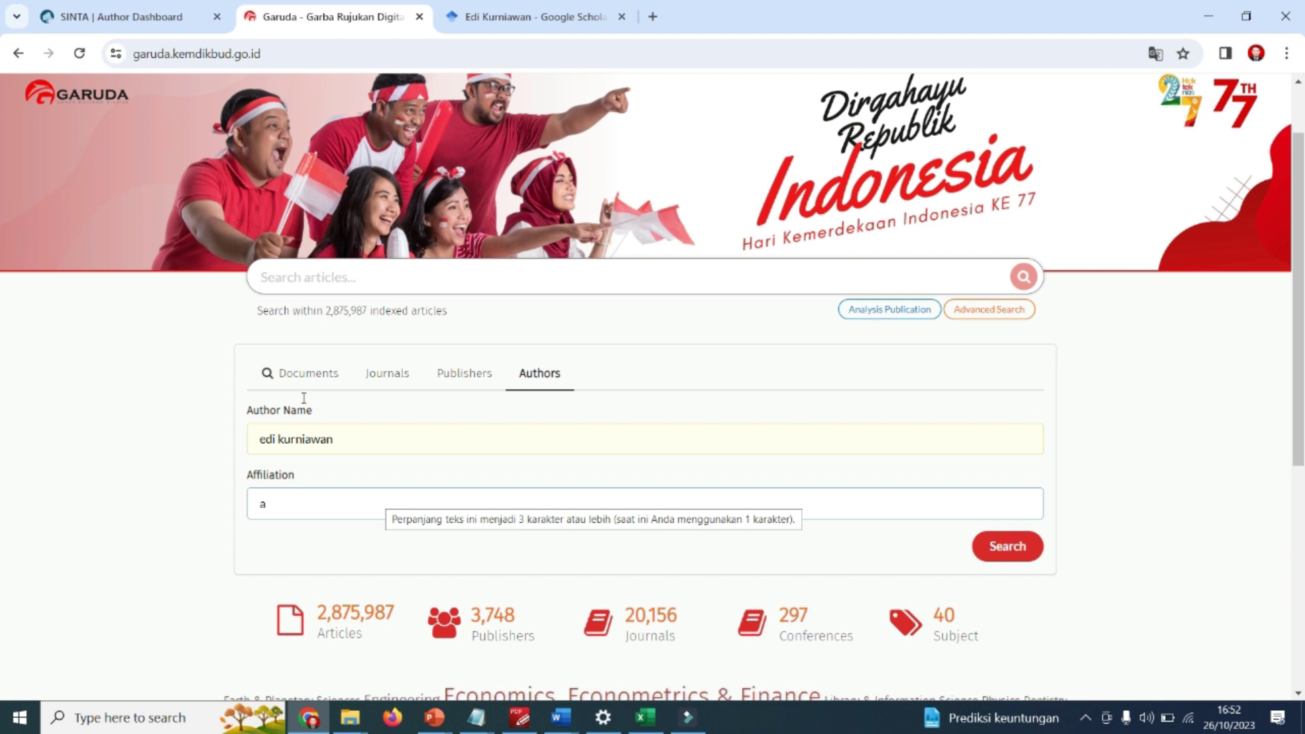
pyautogui.press('BackSpace')
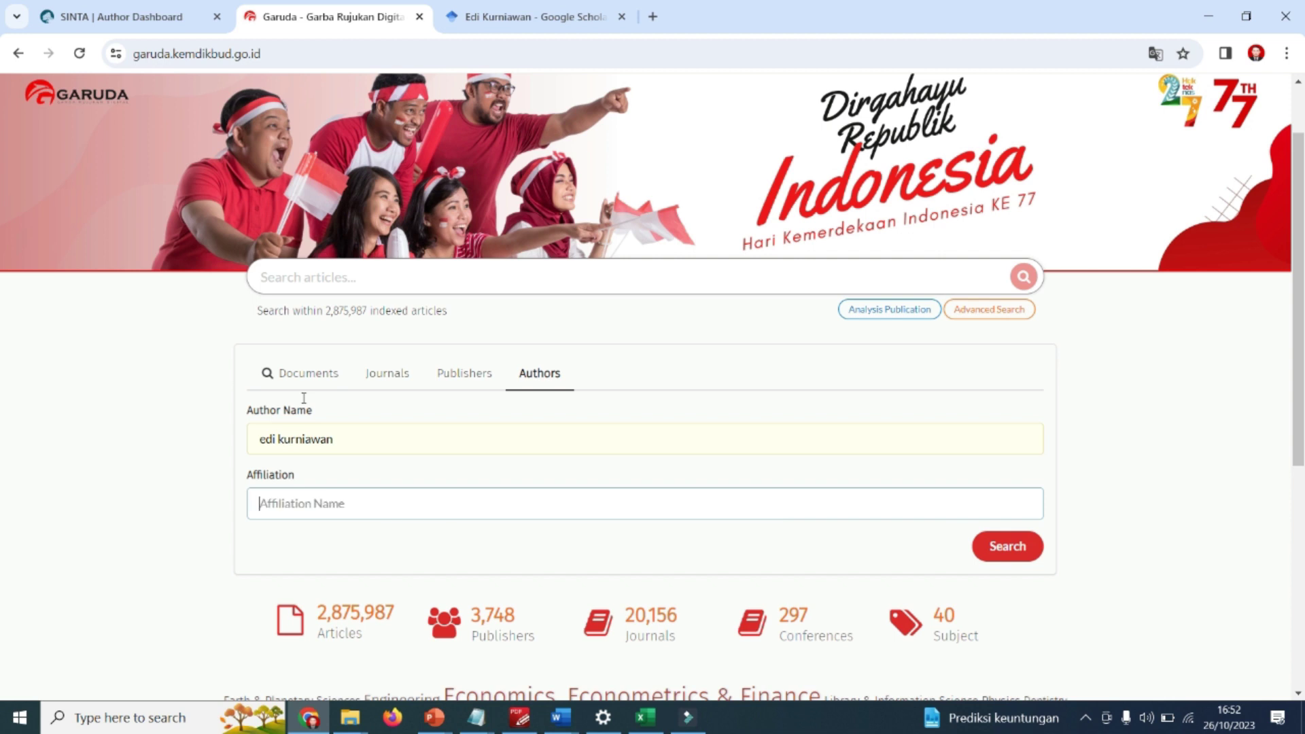
pyautogui.write('ro')
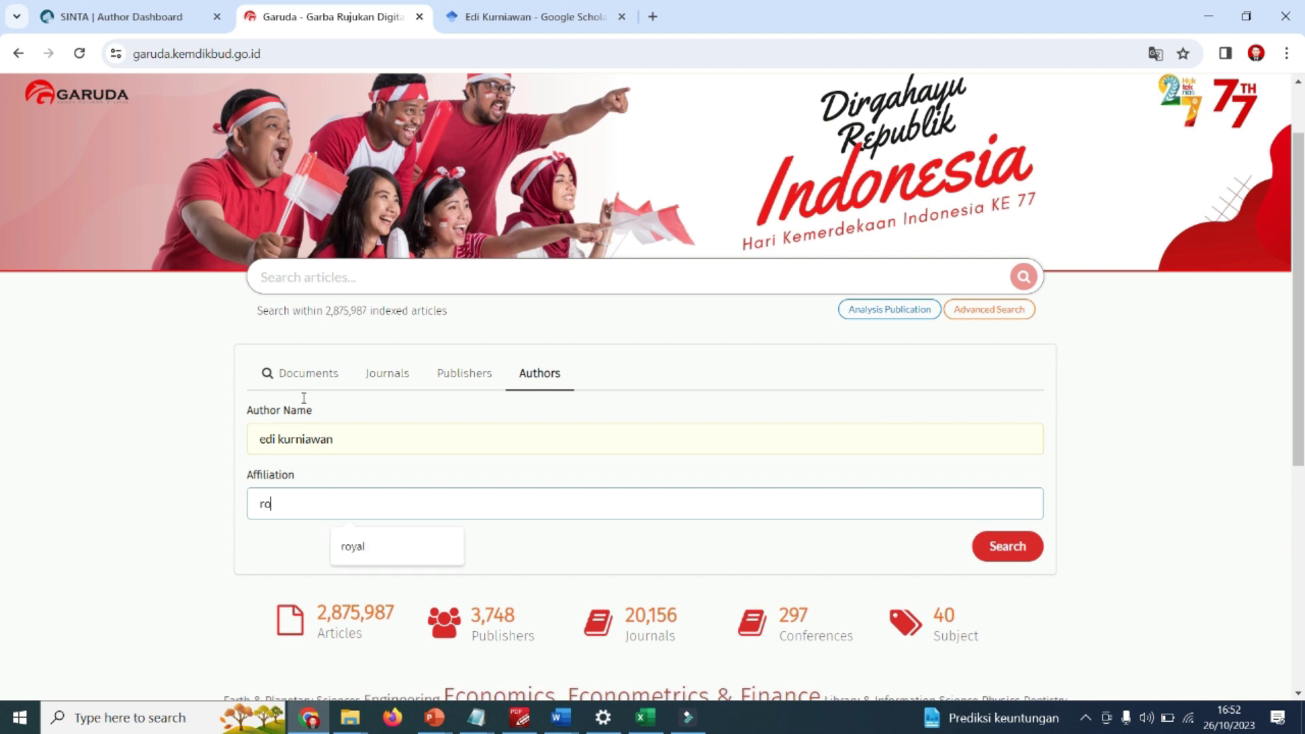
pyautogui.write('yal')
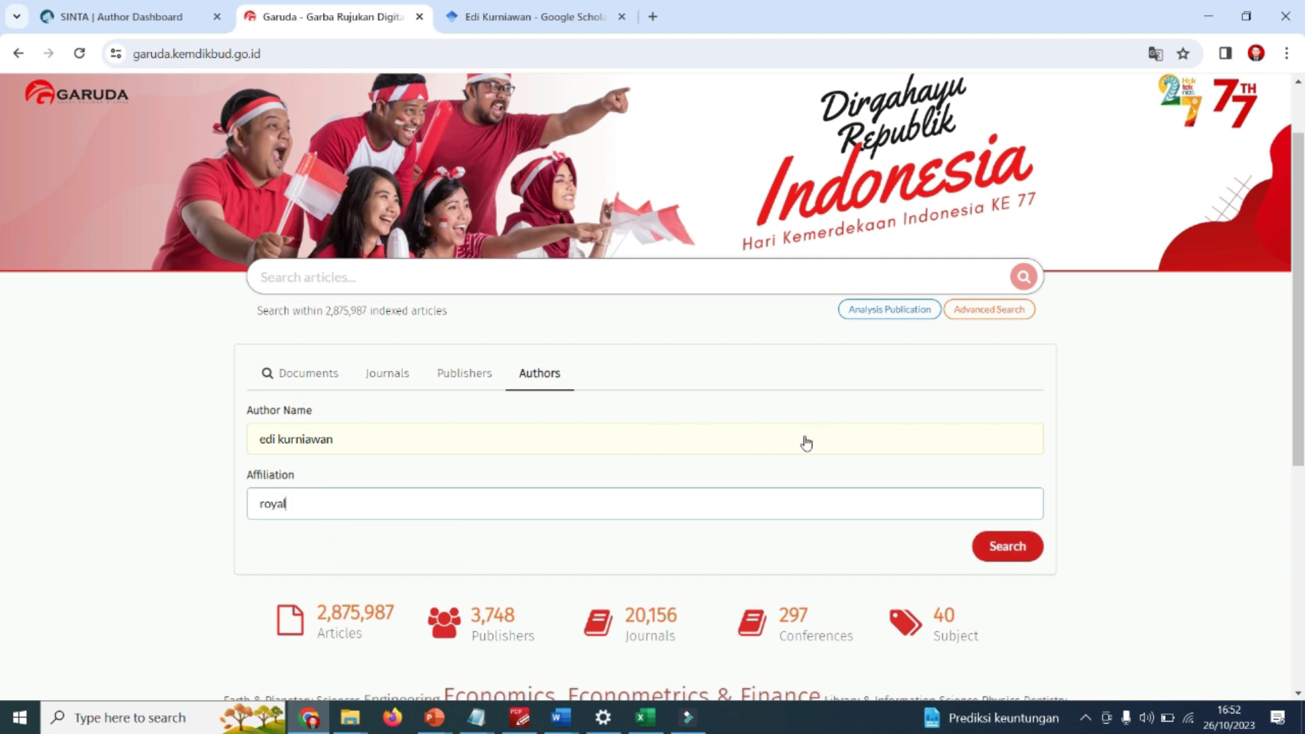
pyautogui.press('Return')
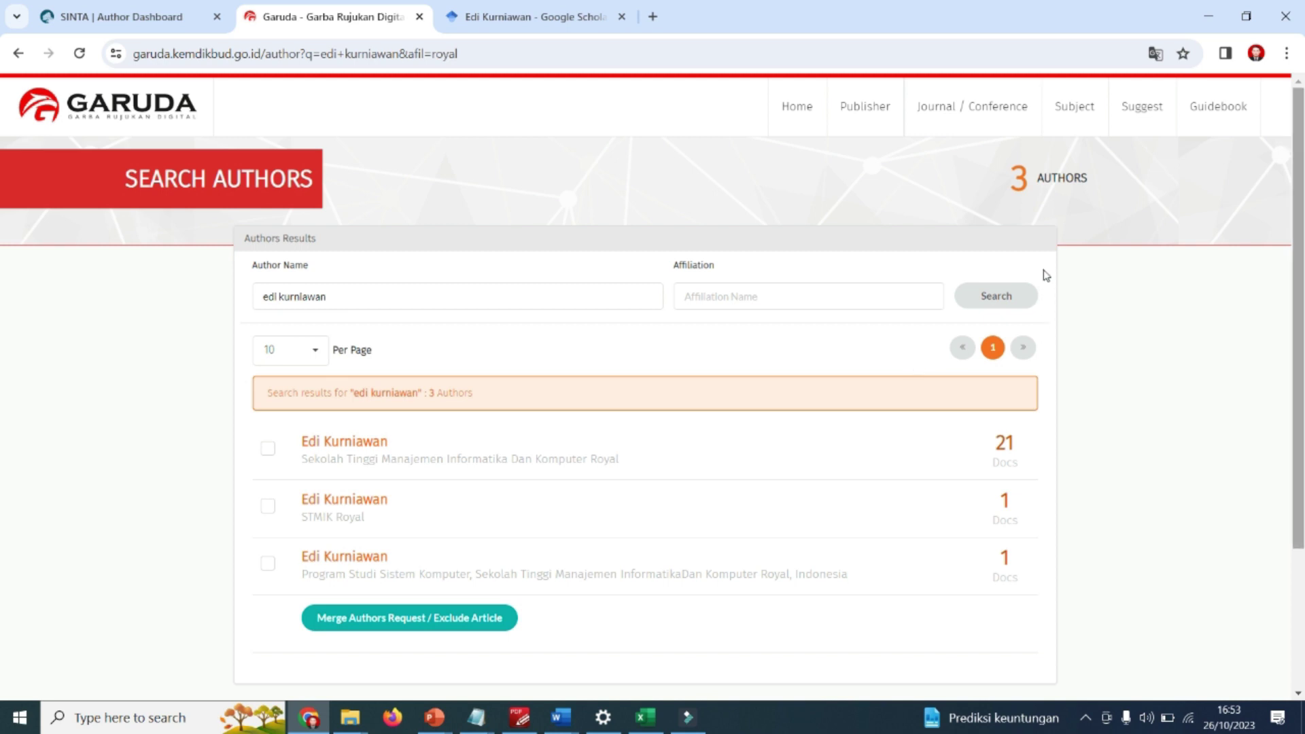
# Open the second author result in a new tab and select its Author-ID.
pyautogui.scroll(-1, 1044, 289)
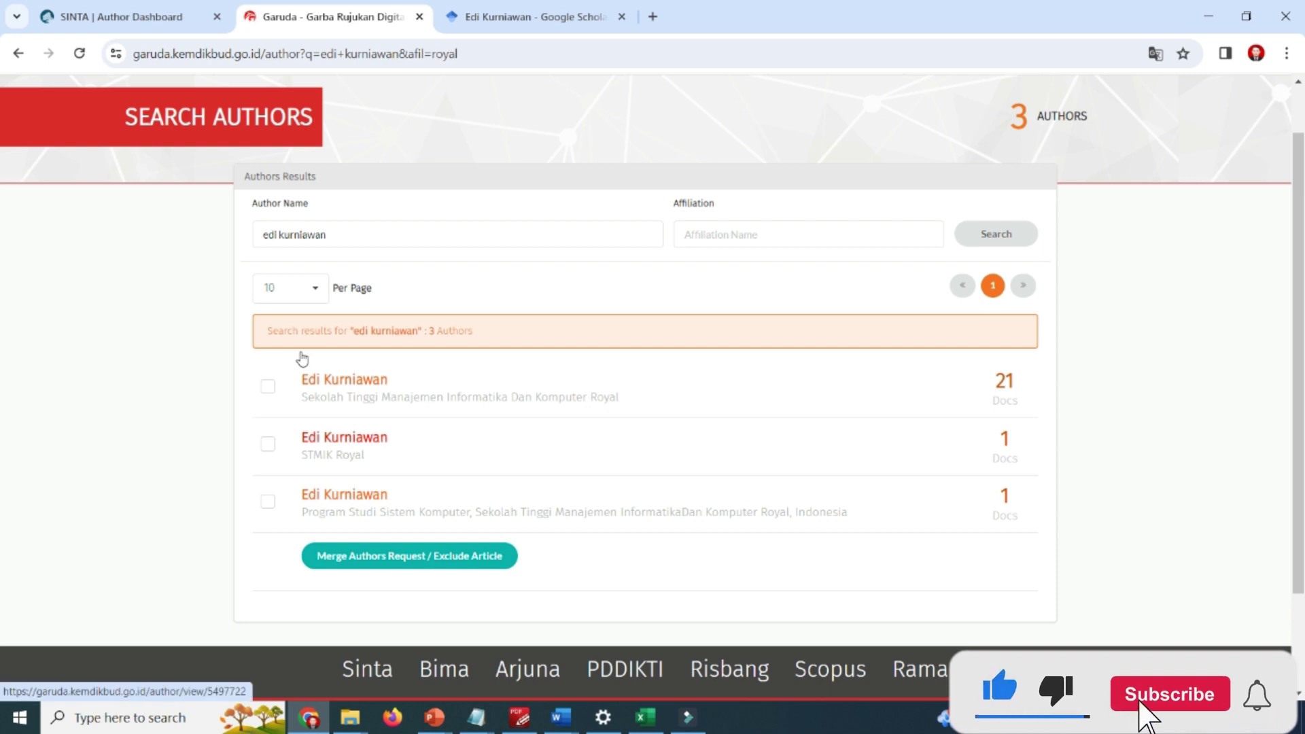
pyautogui.rightClick(371, 437)
pyautogui.click(411, 450)
pyautogui.click(503, 17)
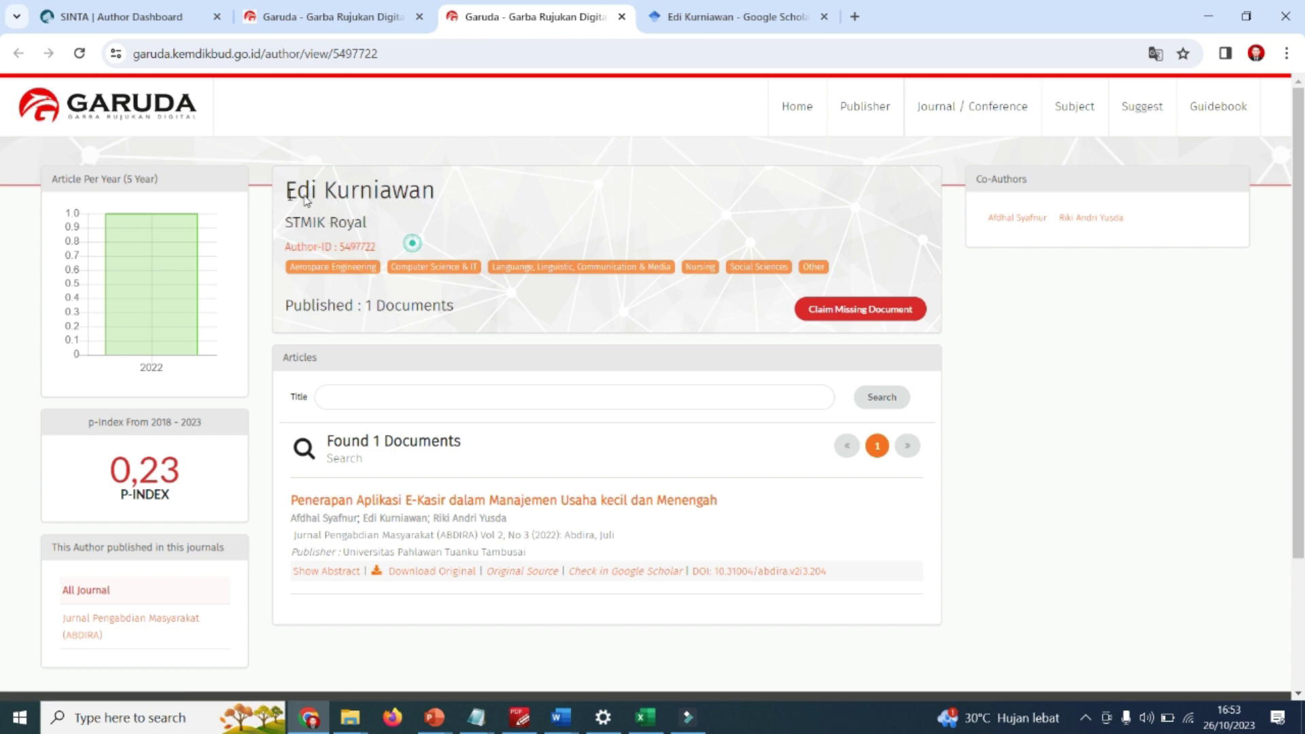
pyautogui.moveTo(412, 246); pyautogui.dragTo(290, 247)
pyautogui.click(297, 17)
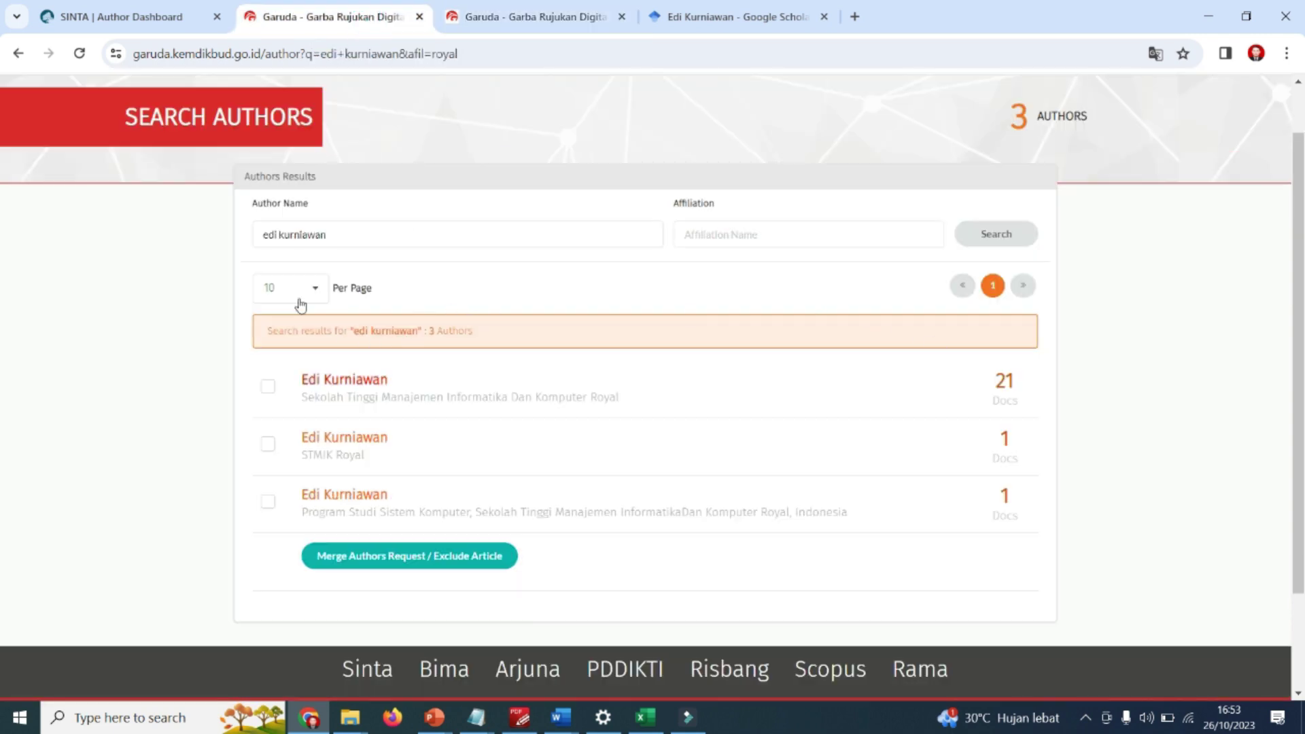
# Open the first author result in a new tab and select ID 3642938 in its address.
pyautogui.rightClick(371, 378)
pyautogui.click(408, 393)
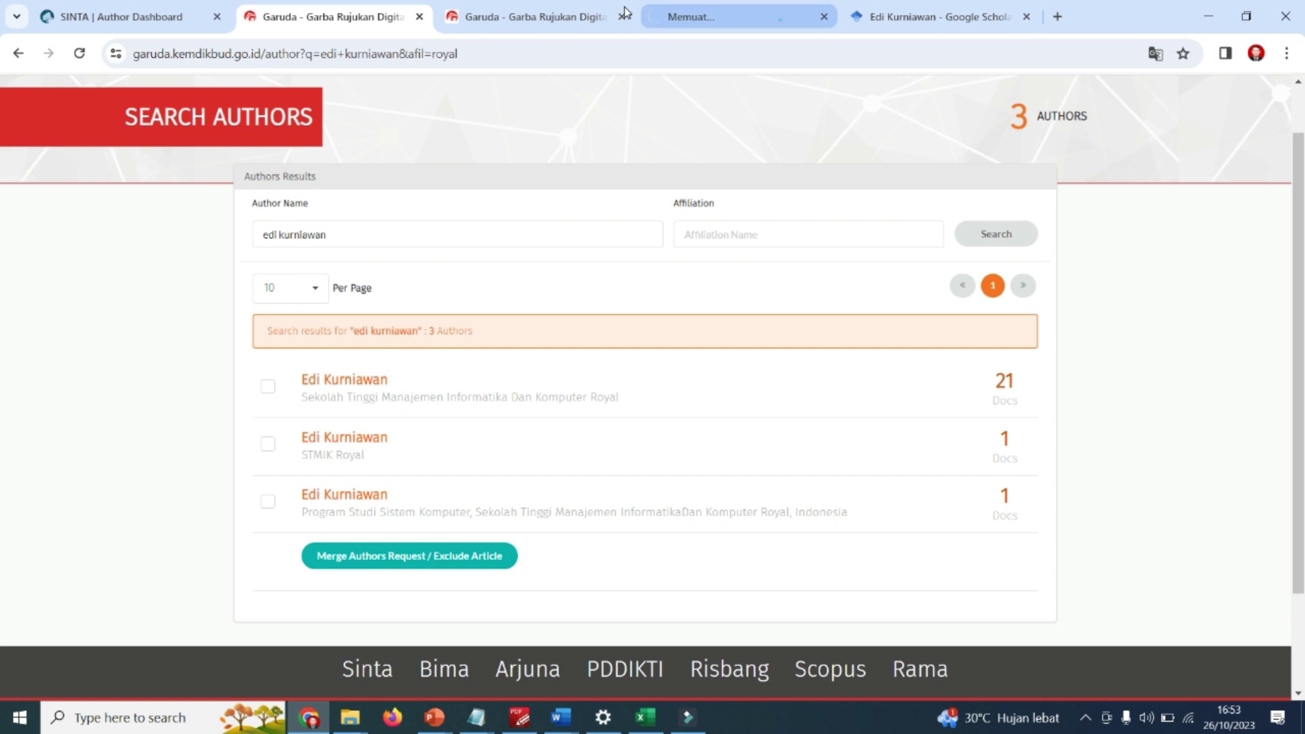
pyautogui.click(643, 8)
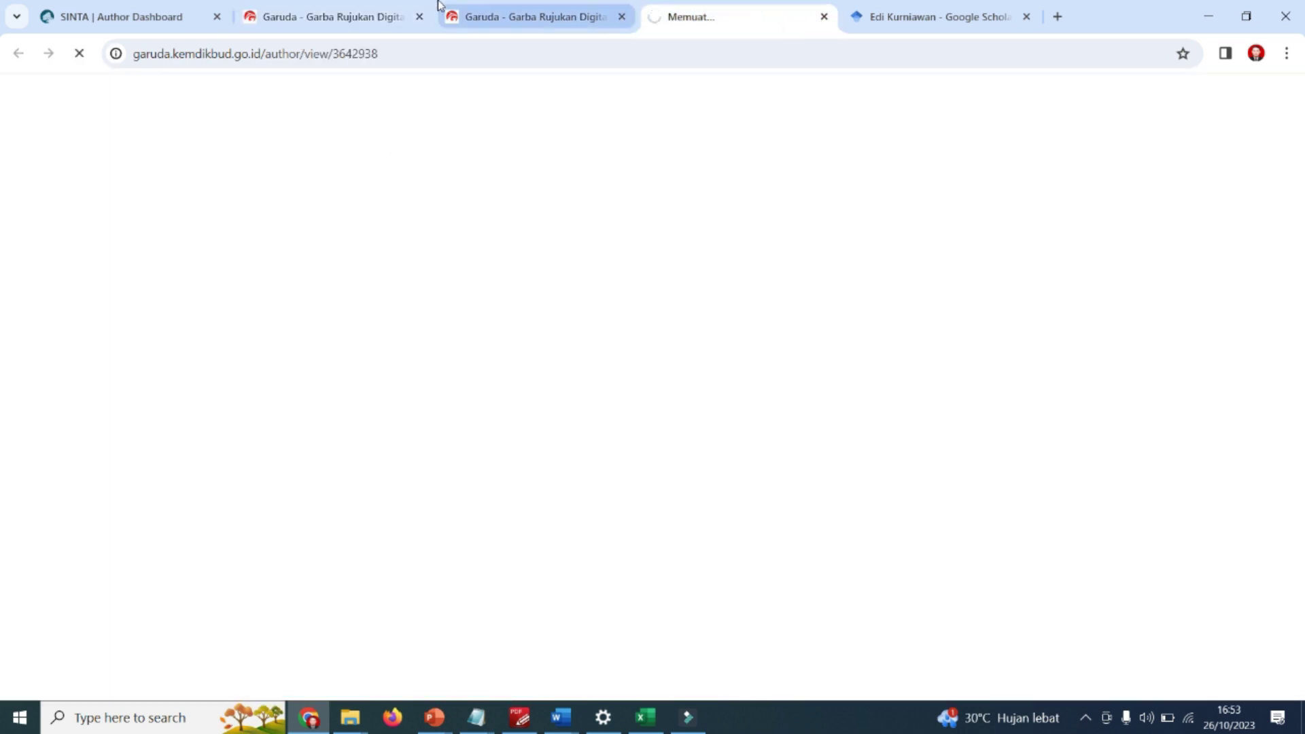
pyautogui.click(564, 18)
pyautogui.click(711, 19)
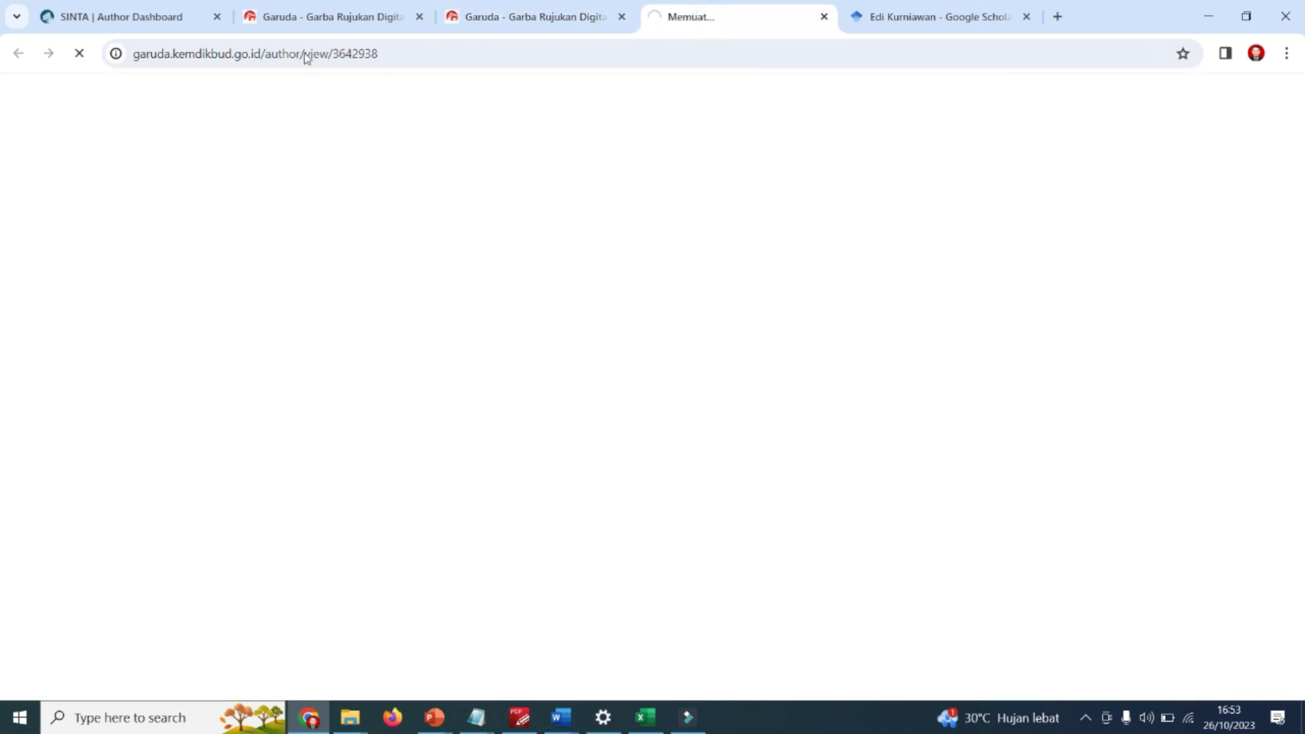
pyautogui.click(378, 53)
pyautogui.click(409, 55)
pyautogui.hotkey('shift', 'Left')
pyautogui.hotkey('shift', 'Left')
pyautogui.hotkey('shift', 'Left')
pyautogui.hotkey('shift', 'Left')
pyautogui.hotkey('shift', 'Left')
pyautogui.hotkey('shift', 'Left')
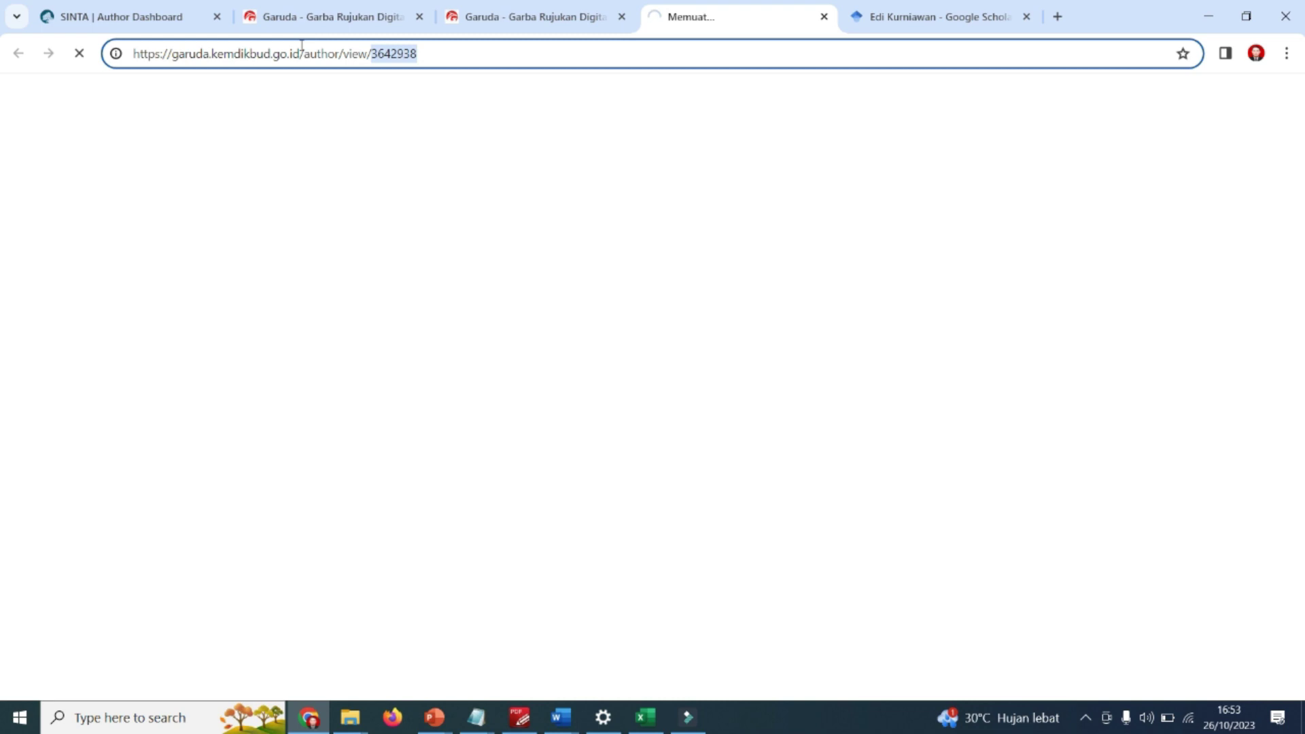
pyautogui.click(105, 9)
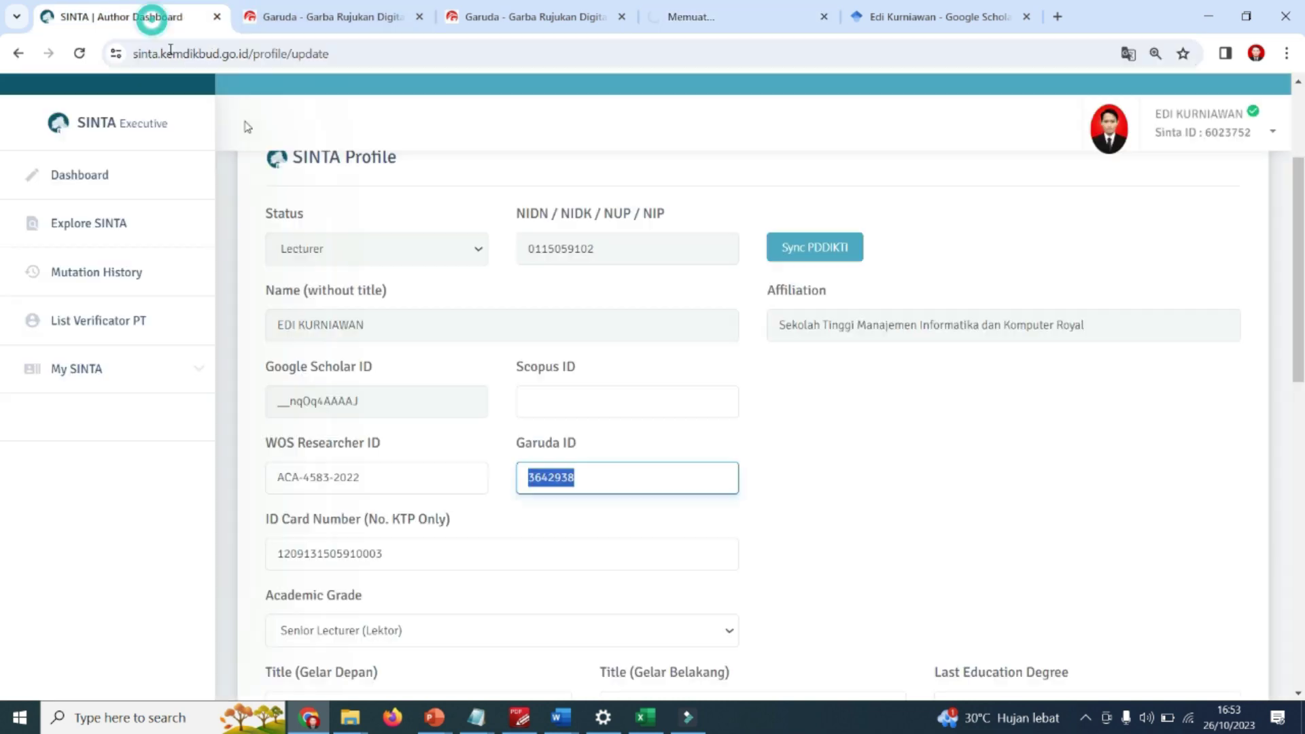
pyautogui.click(589, 475)
pyautogui.moveTo(620, 475); pyautogui.dragTo(508, 476)
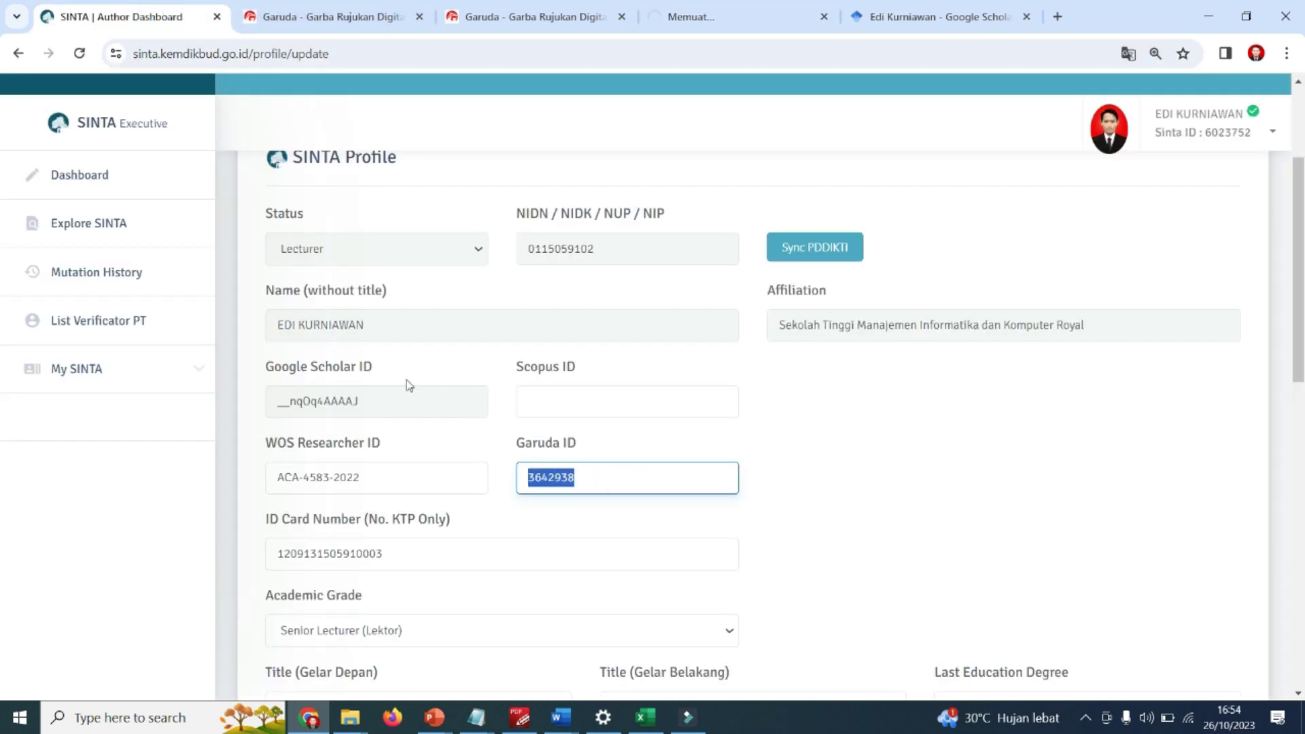
pyautogui.click(731, 18)
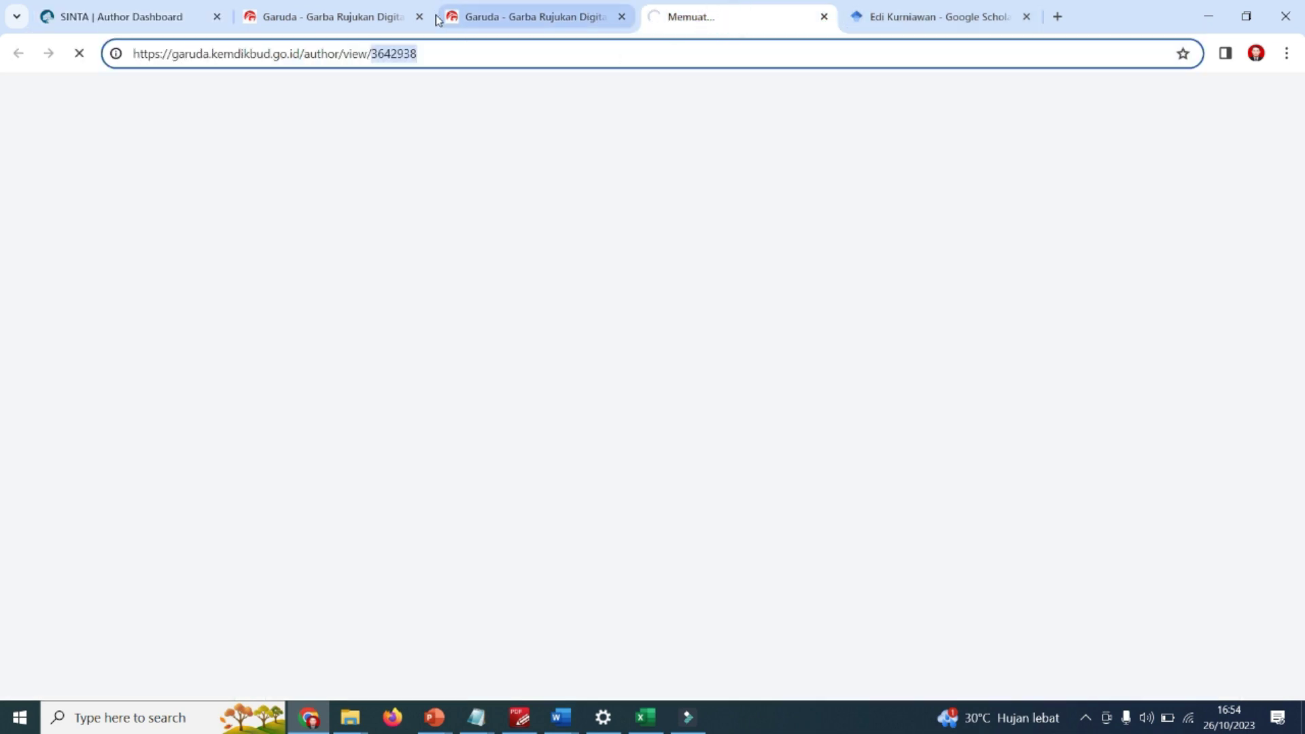
pyautogui.click(544, 18)
pyautogui.click(340, 16)
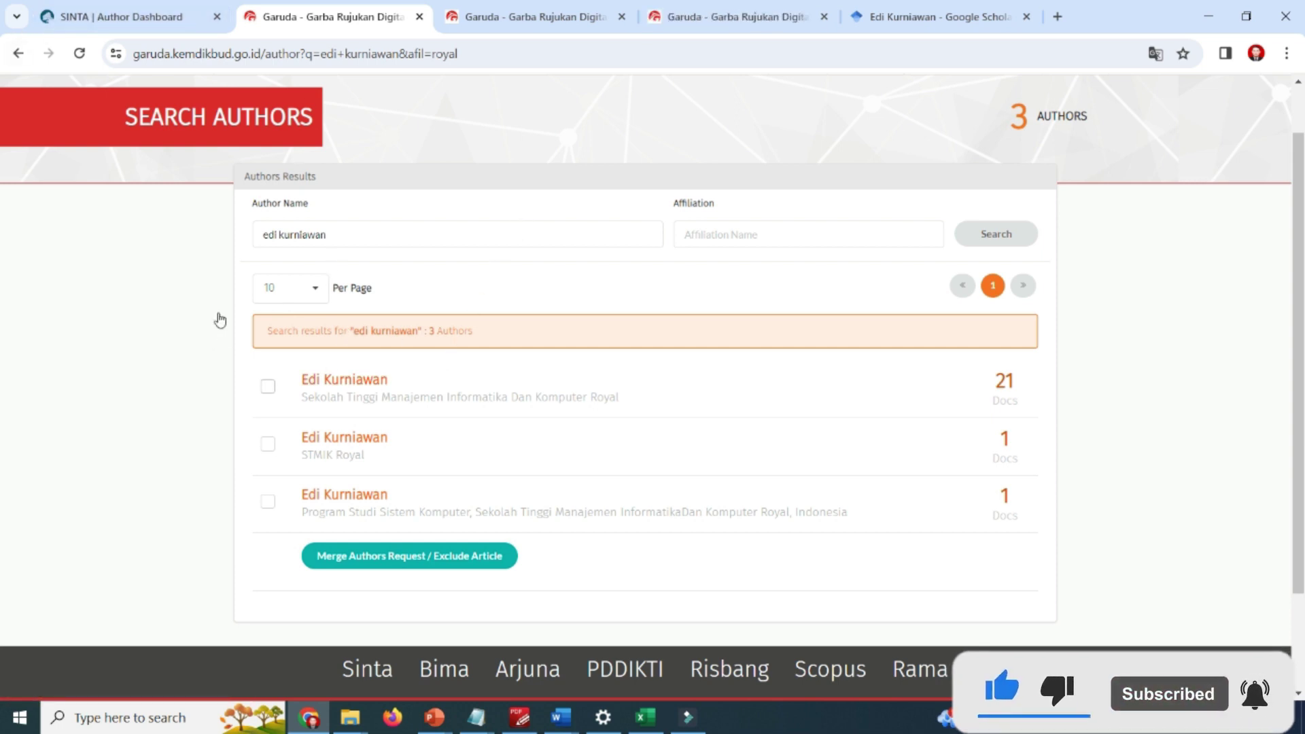
# Tick all three author entries and start a Merge Authors Request for them.
pyautogui.click(268, 386)
pyautogui.click(268, 444)
pyautogui.click(268, 502)
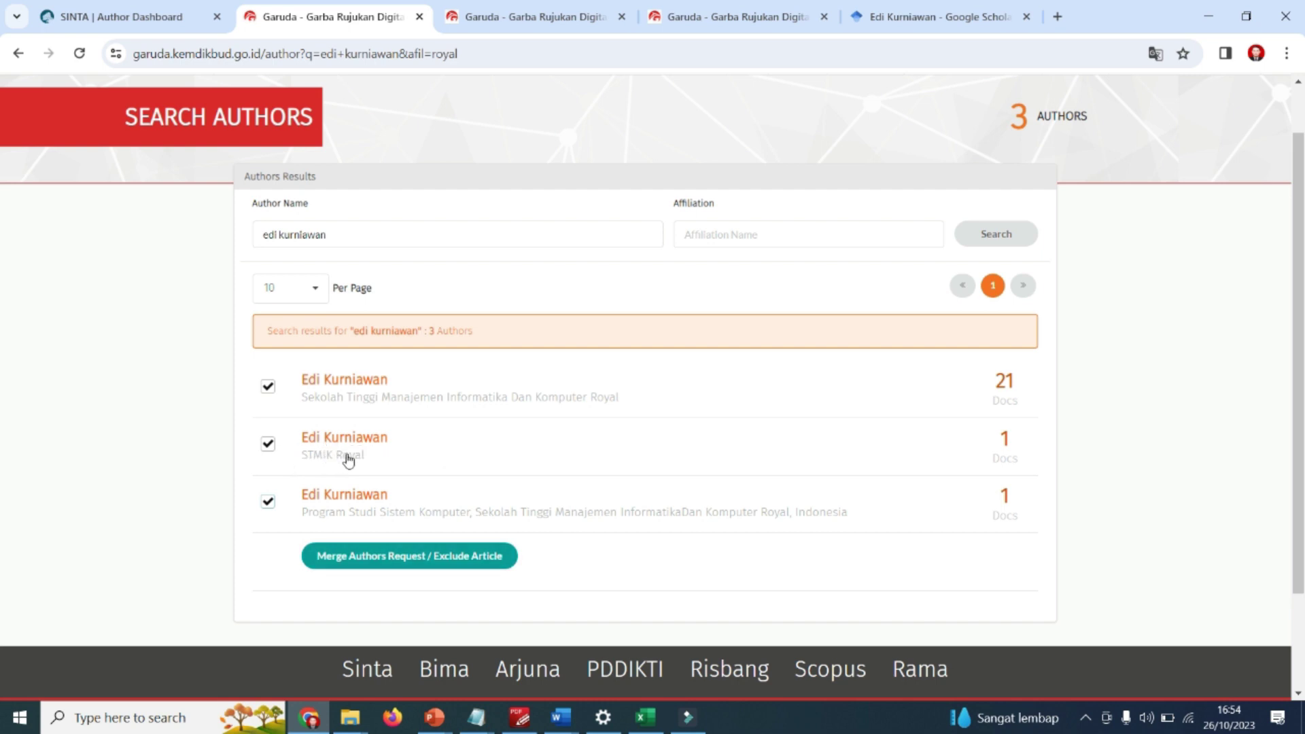
pyautogui.click(362, 458)
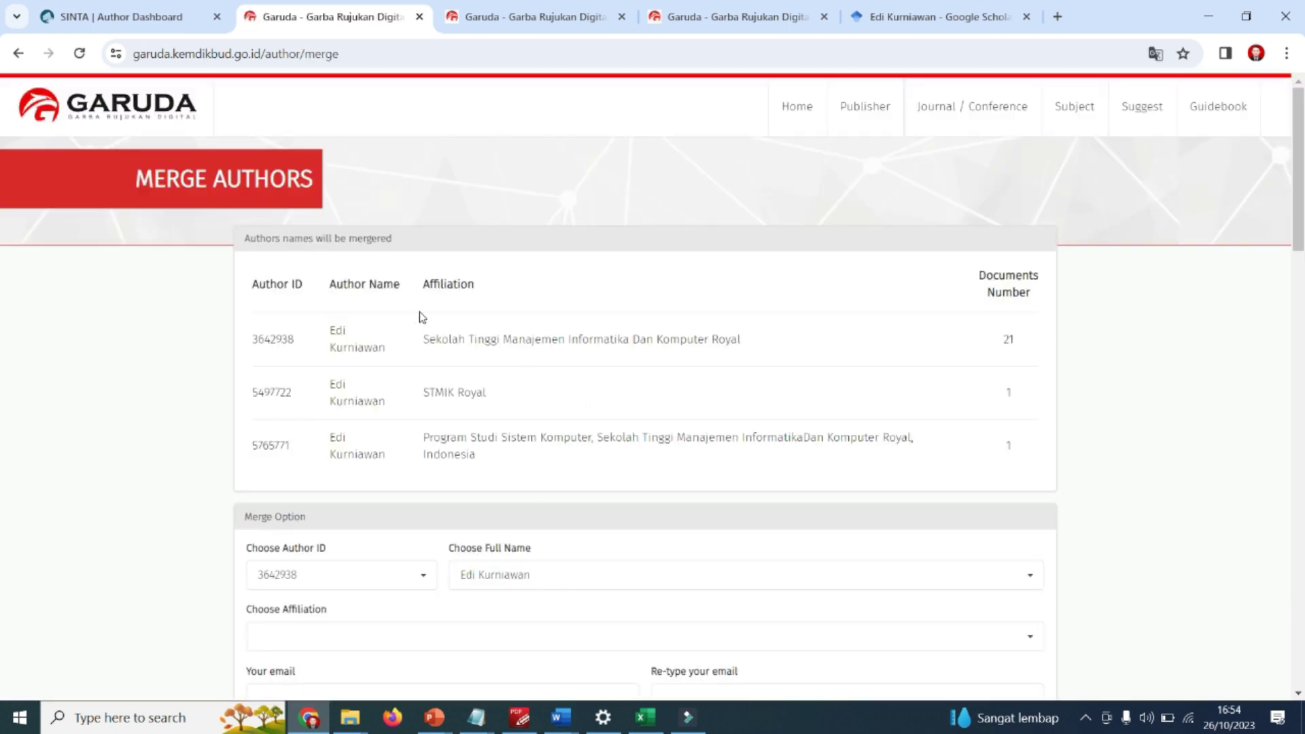
pyautogui.scroll(-3, 447, 329)
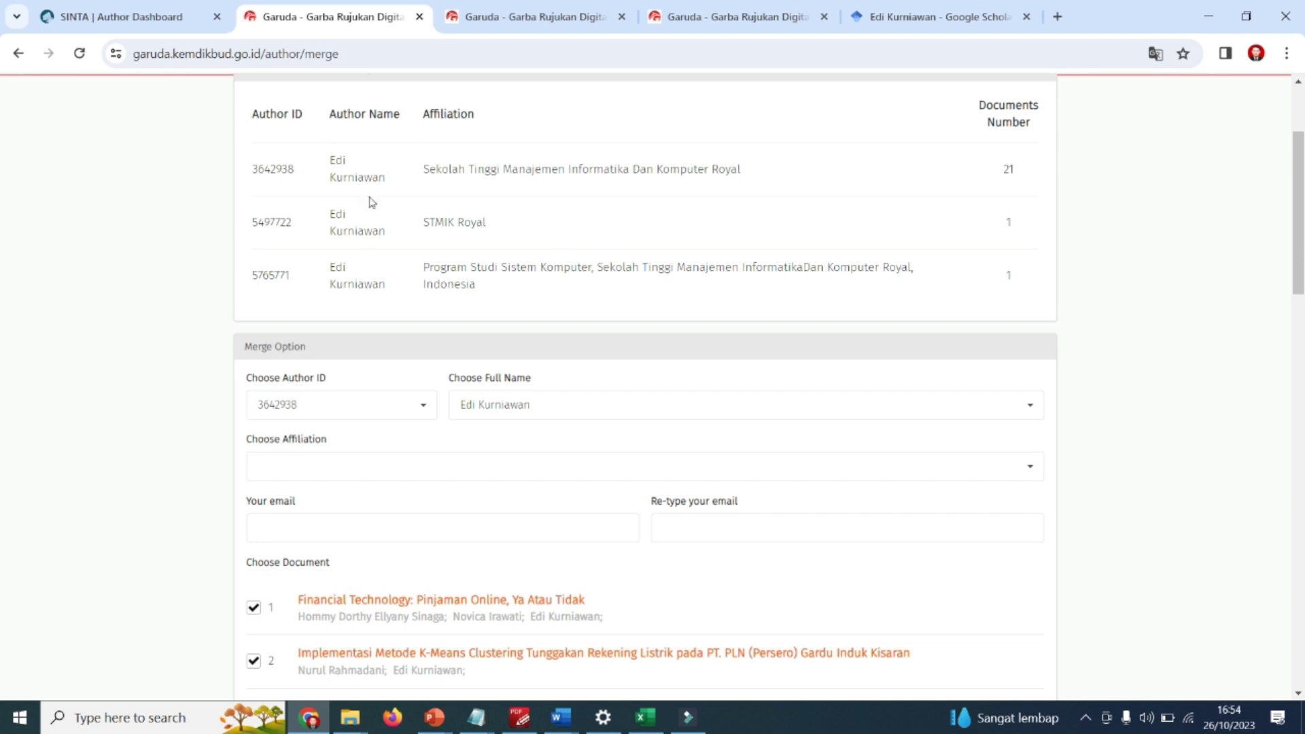
pyautogui.scroll(3, 442, 223)
pyautogui.scroll(-1, 412, 296)
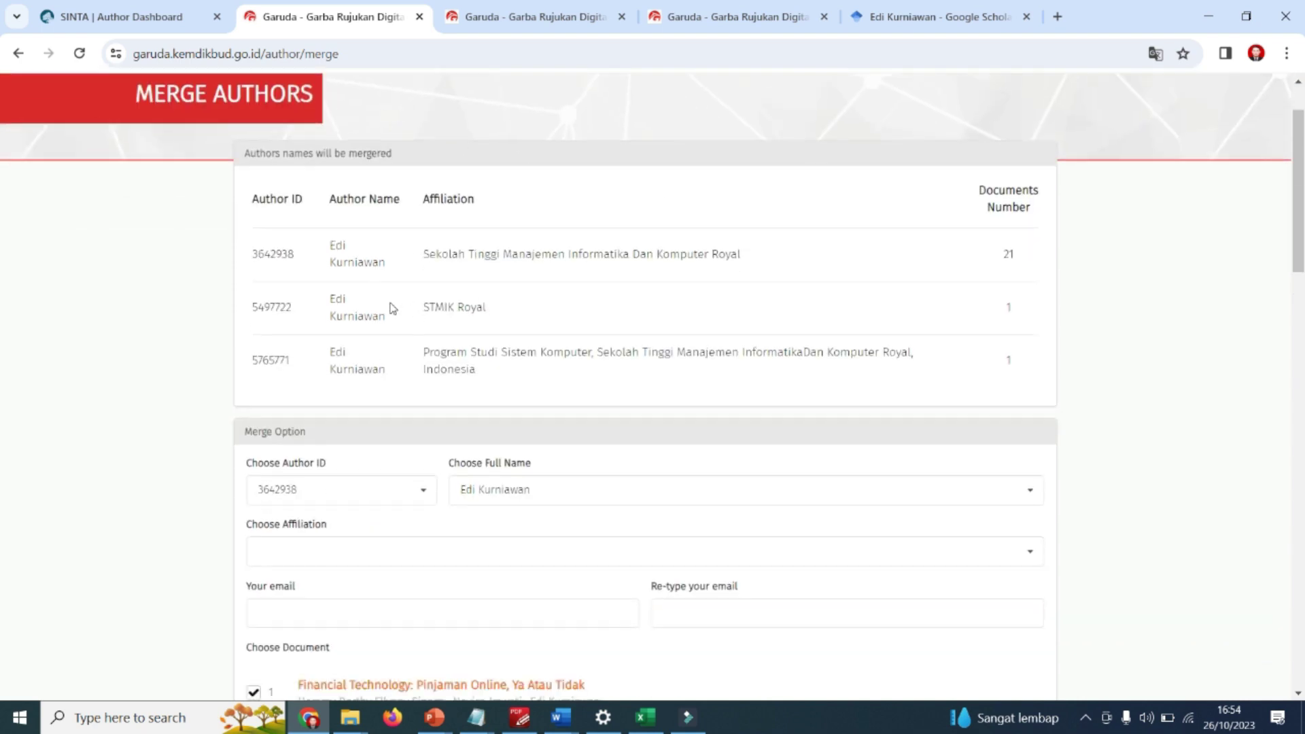
pyautogui.scroll(-1, 376, 308)
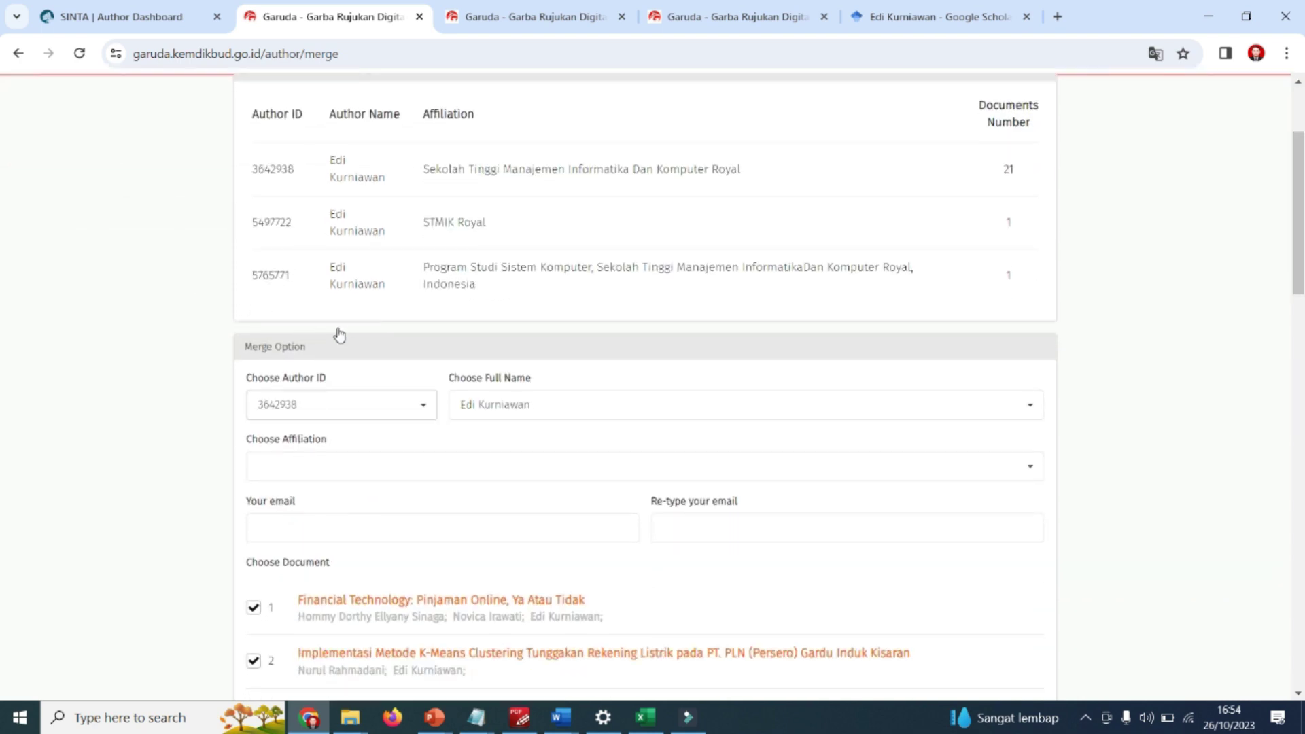
# Keep author ID 3642938 and the full name, with affiliation Sekolah Tinggi Manajemen Informatika Dan Komputer Royal.
pyautogui.click(422, 405)
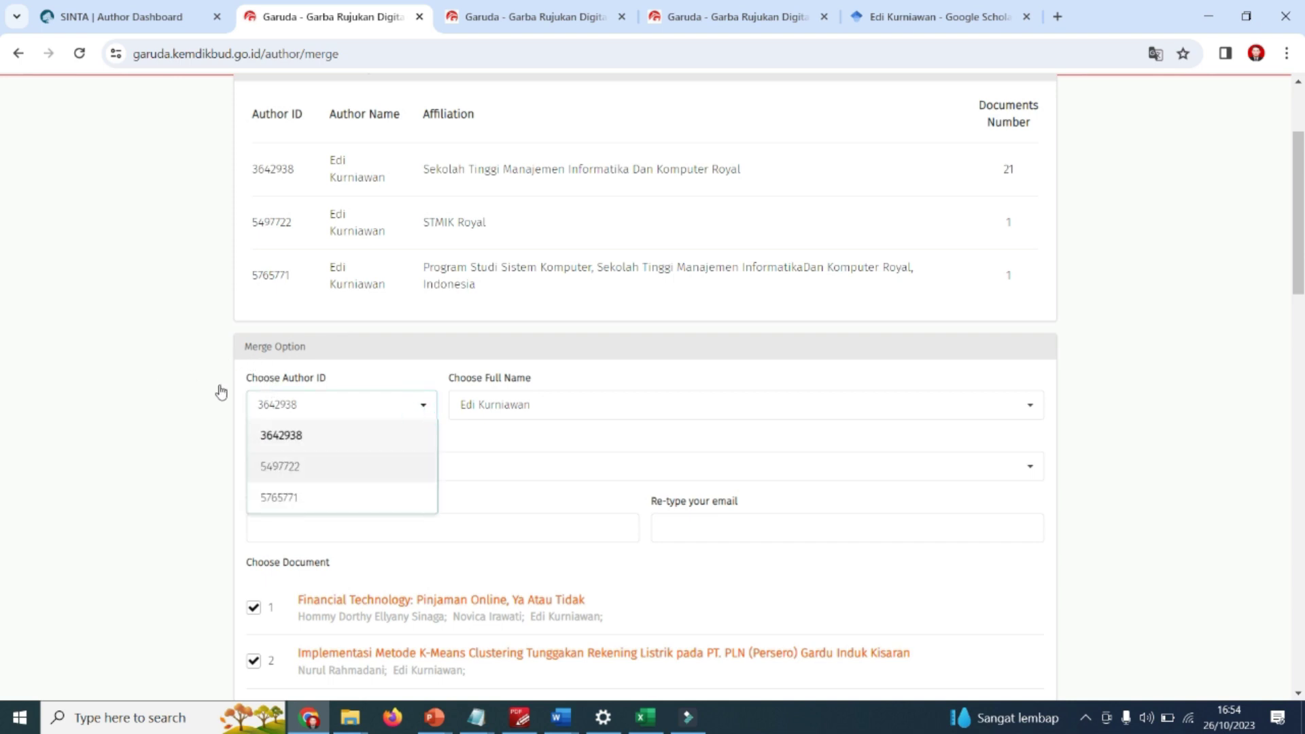
pyautogui.click(233, 353)
pyautogui.click(567, 405)
pyautogui.click(566, 405)
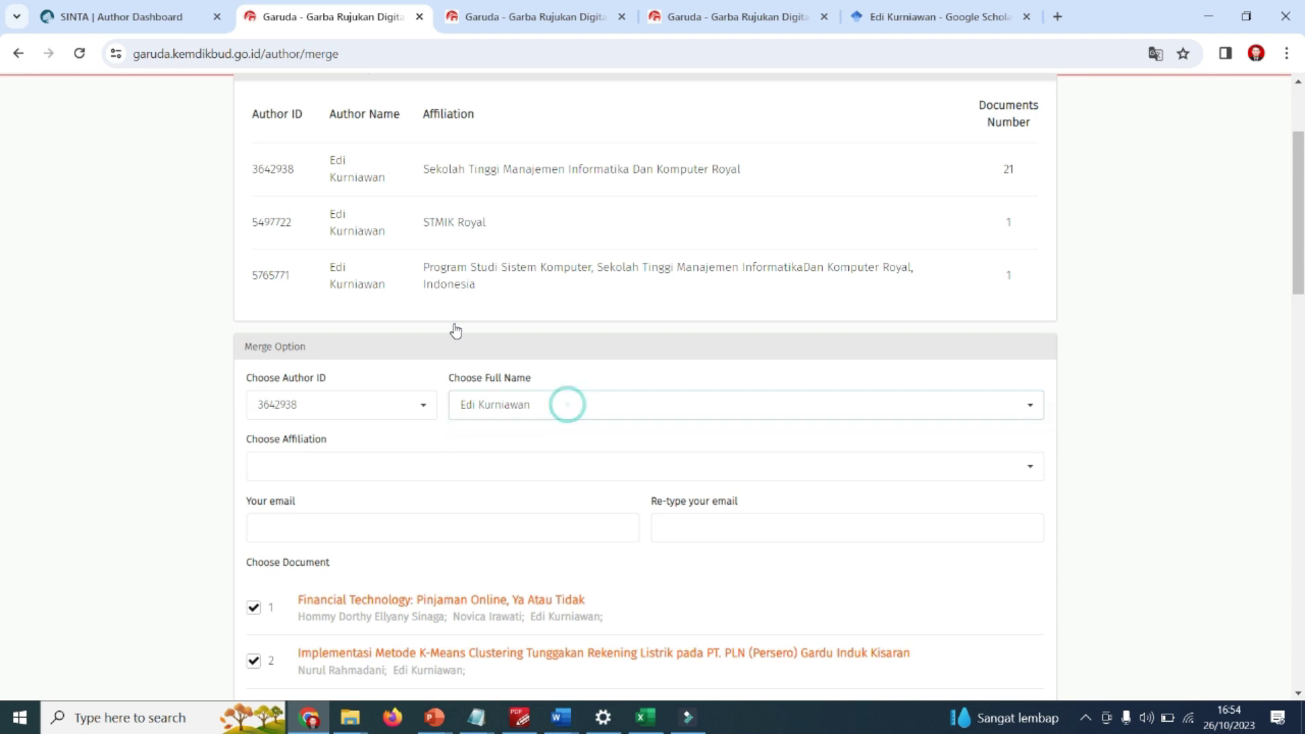
pyautogui.click(566, 405)
pyautogui.click(567, 405)
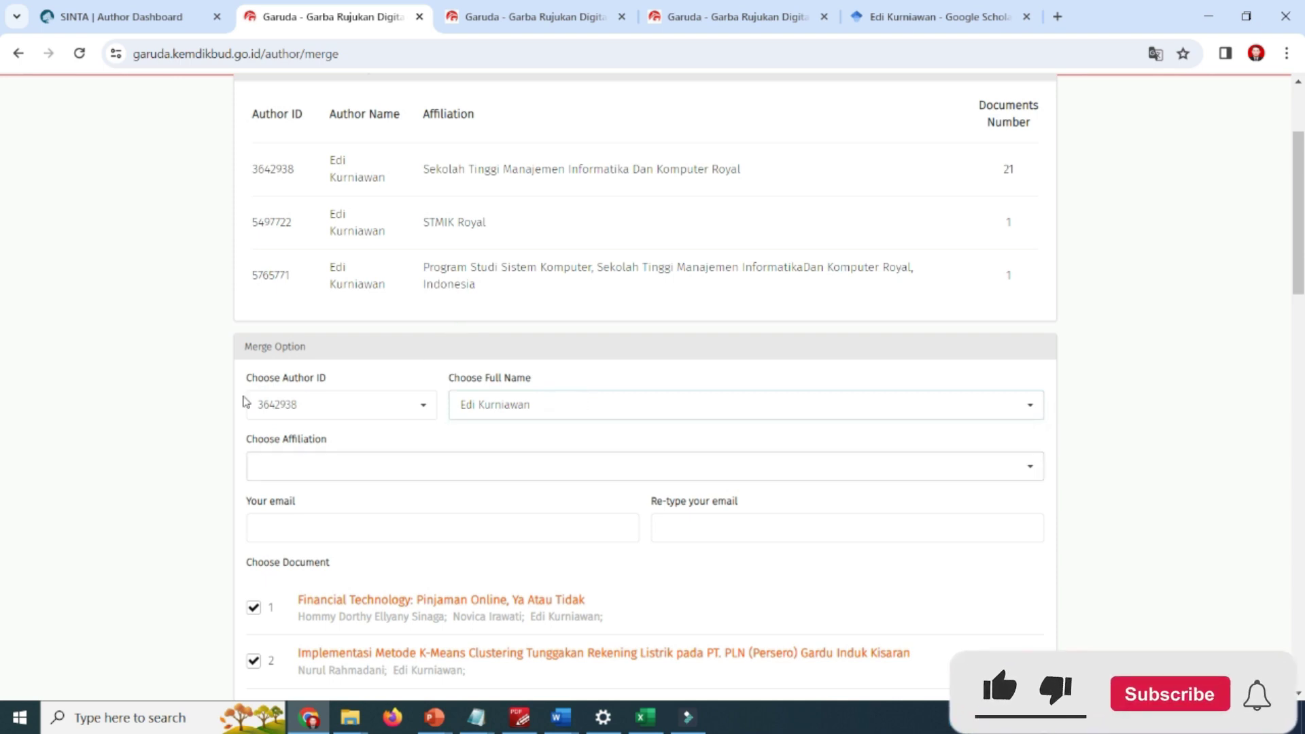
pyautogui.click(360, 459)
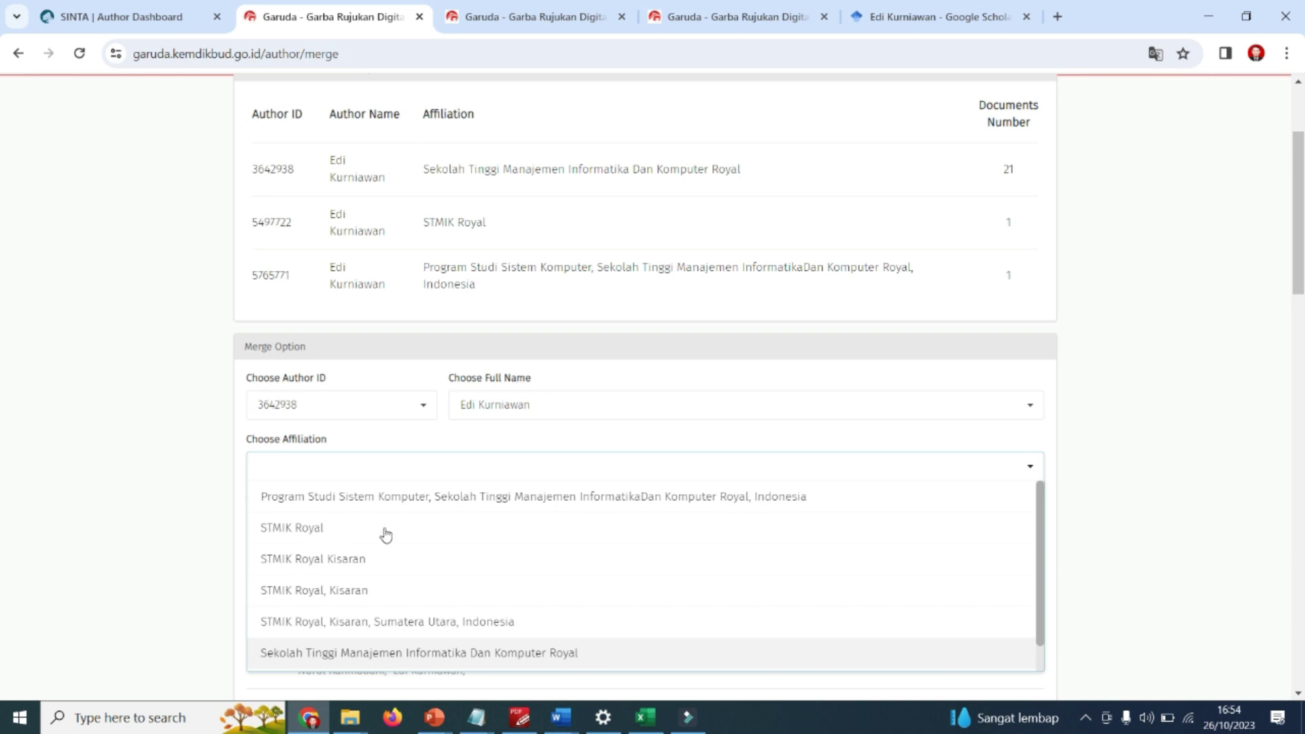
pyautogui.click(524, 653)
# Enter the researcher's e-mail in both e-mail fields and review the 23 ticked documents.
pyautogui.scroll(-3, 469, 421)
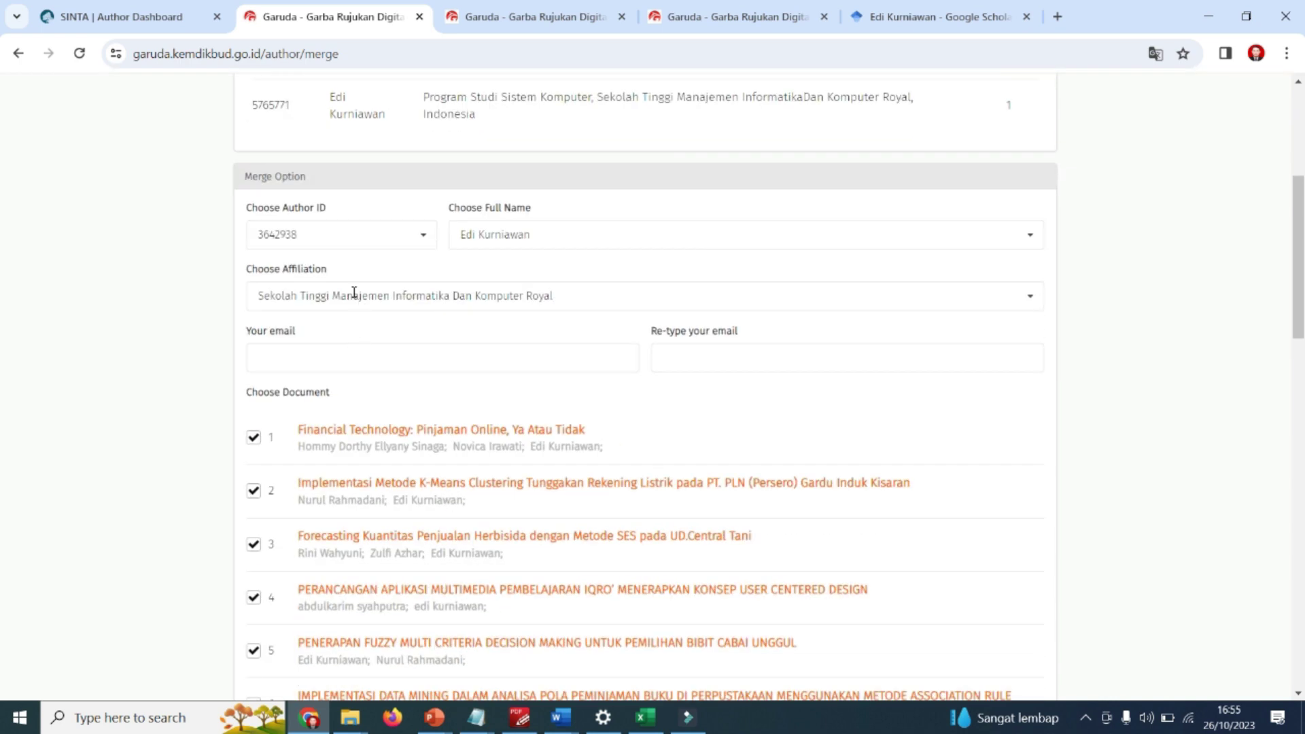
pyautogui.click(438, 359)
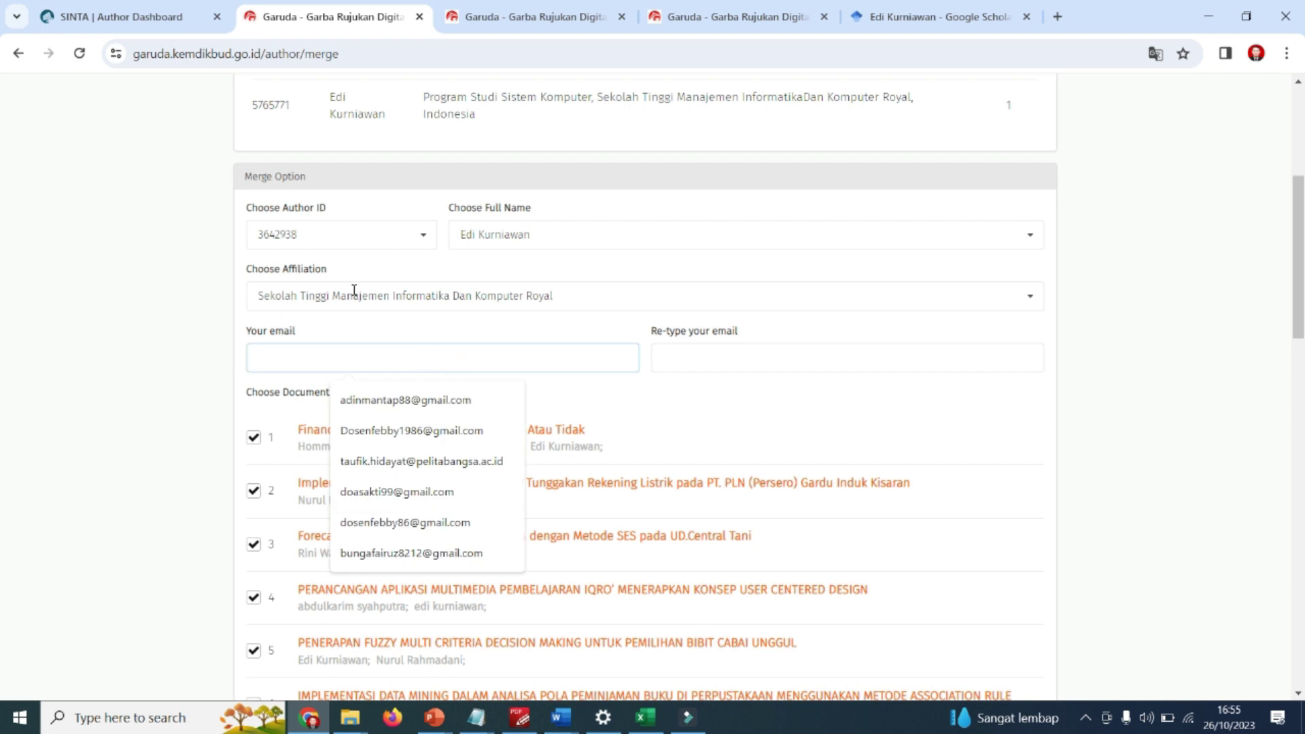
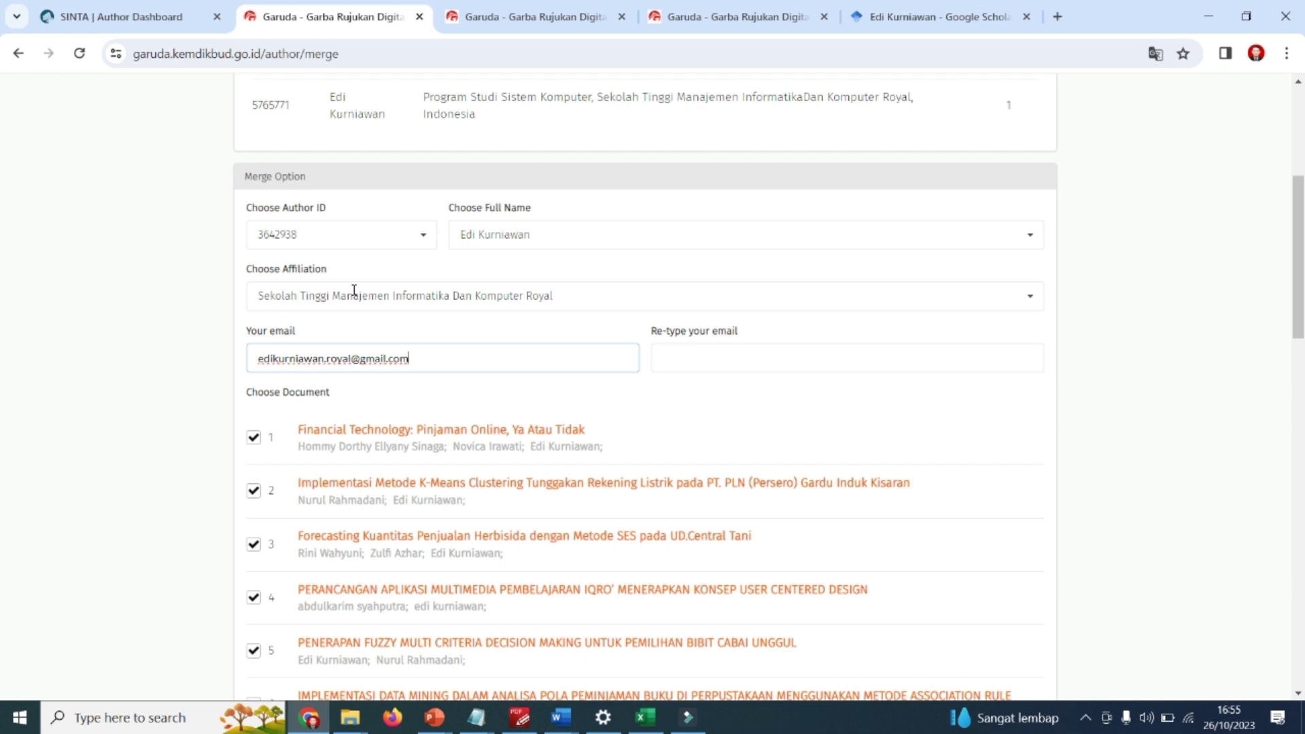
pyautogui.hotkey('ctrl', 'a')
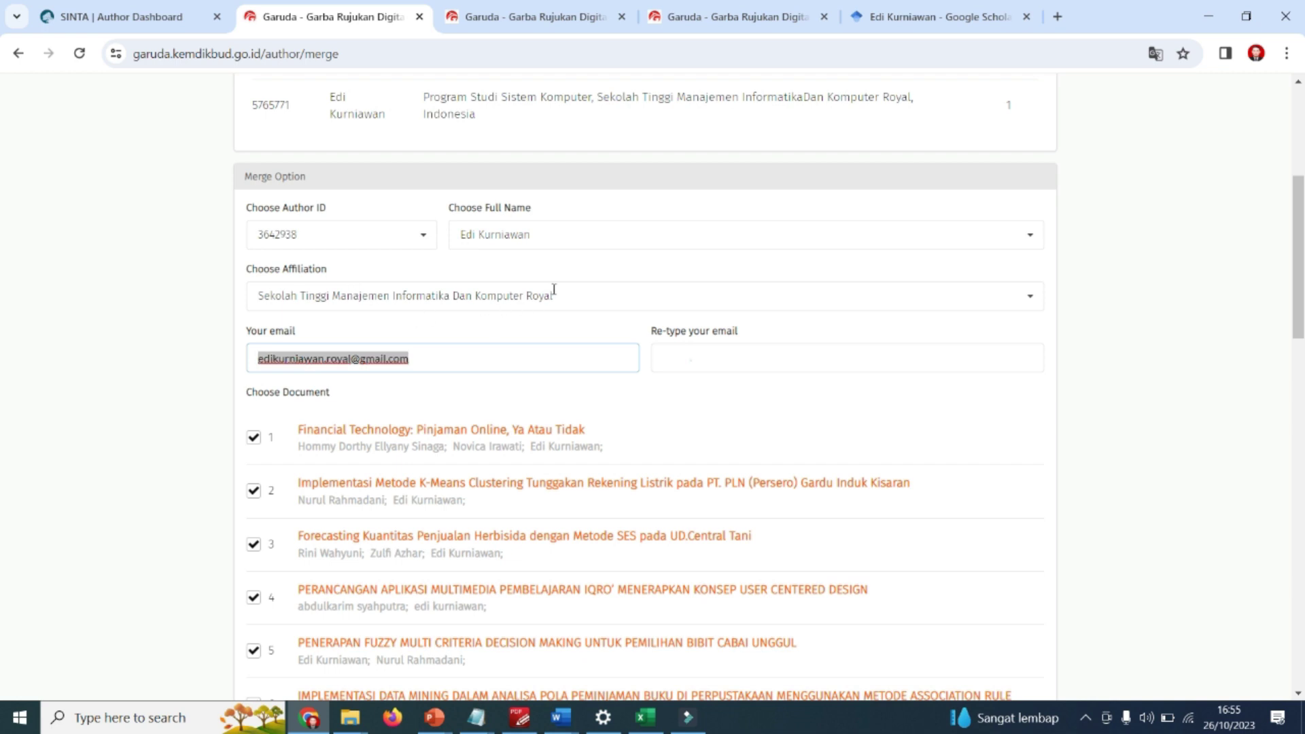
pyautogui.press('Tab')
pyautogui.write('ed')
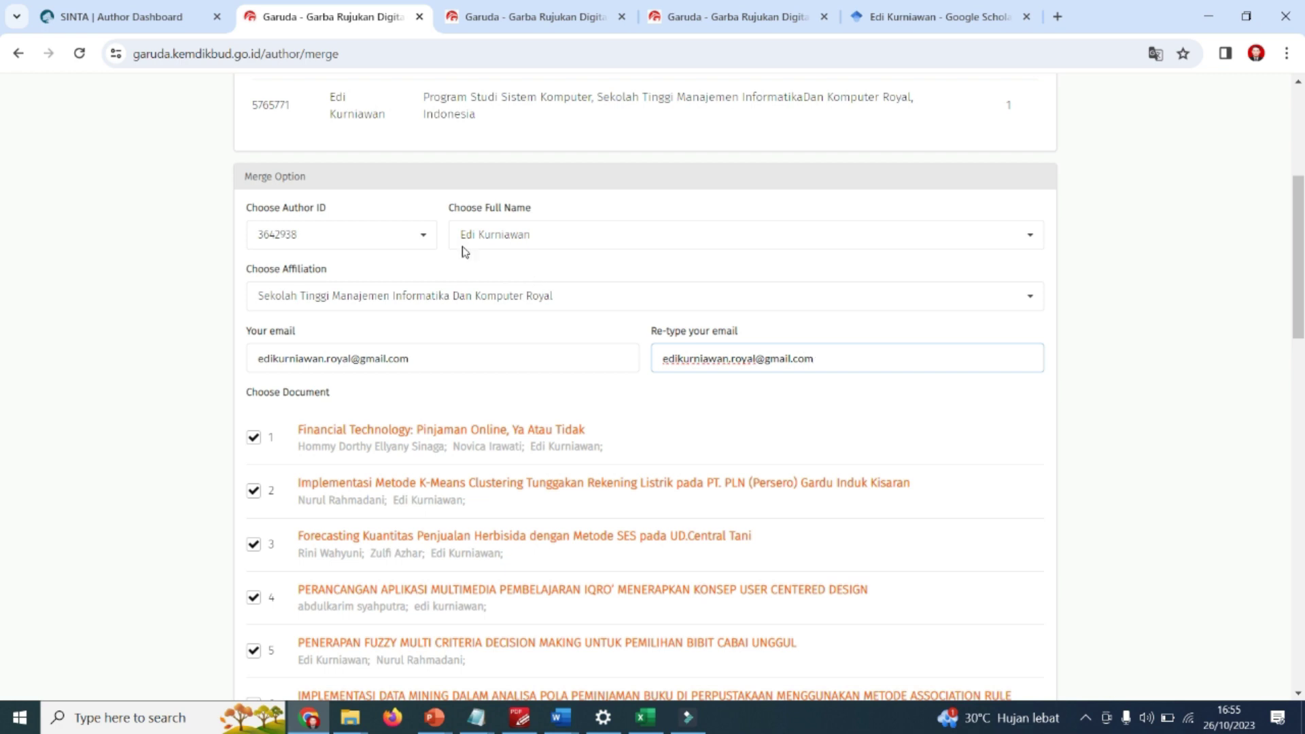
pyautogui.scroll(-5, 417, 329)
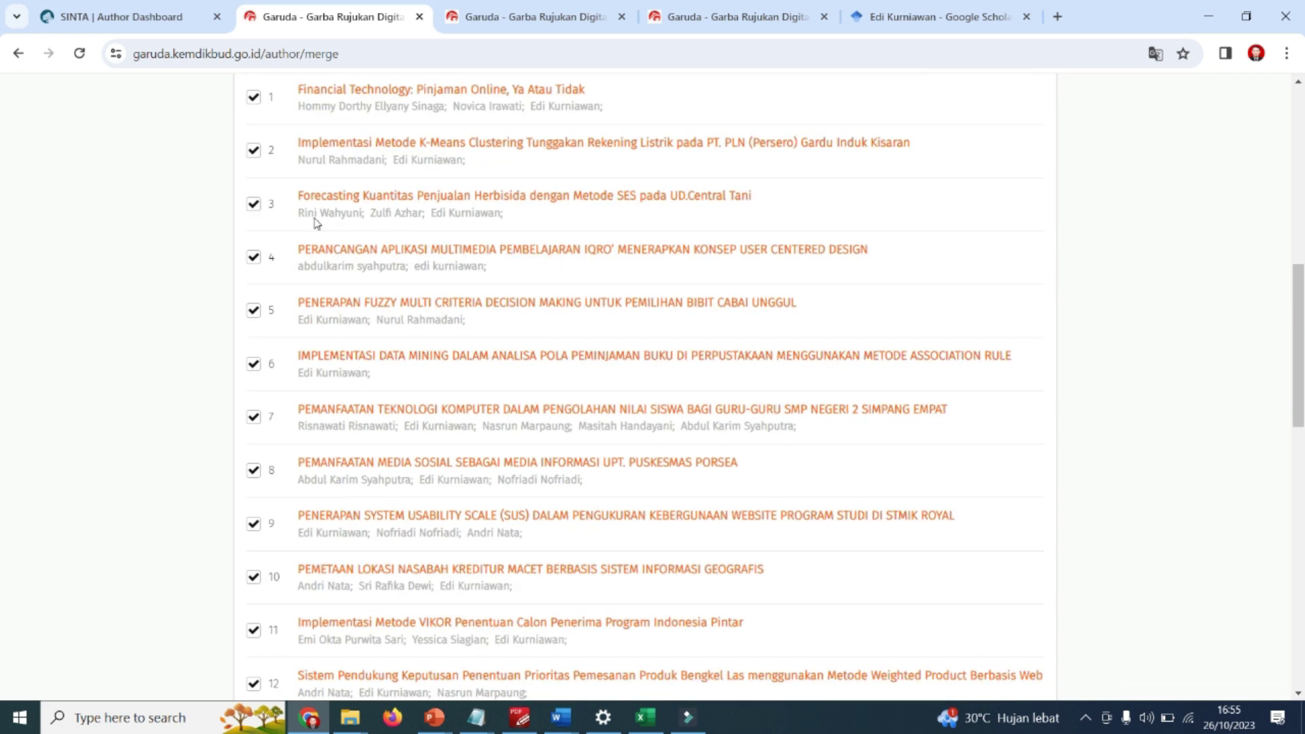
pyautogui.scroll(-5, 395, 335)
pyautogui.scroll(-8, 395, 335)
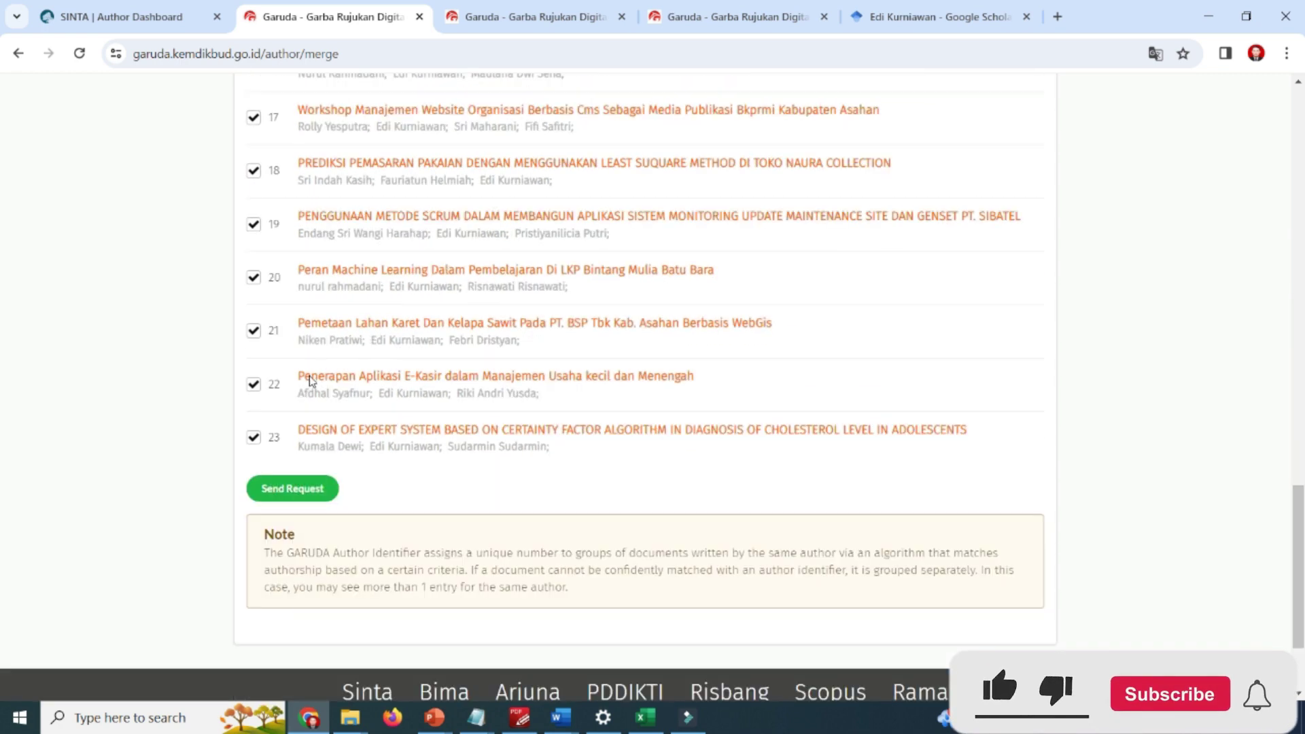
pyautogui.scroll(18, 551, 324)
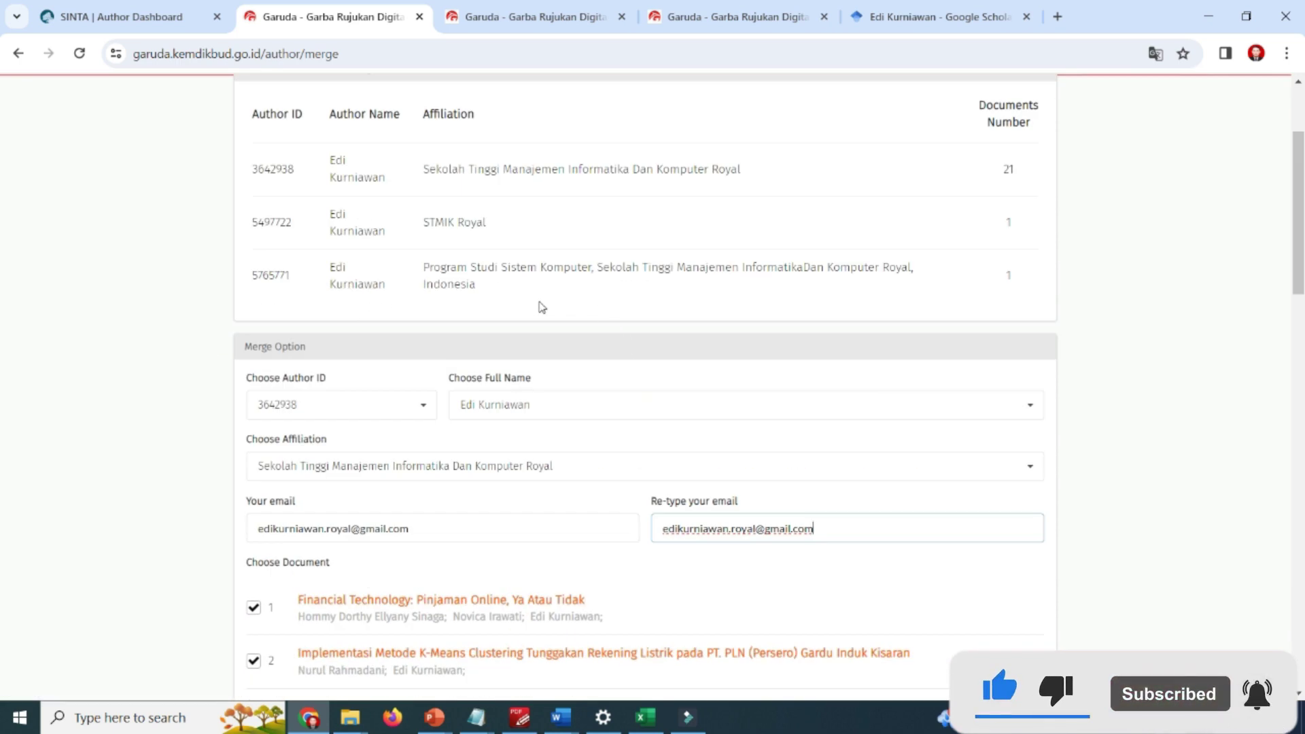
pyautogui.scroll(-13, 539, 303)
pyautogui.scroll(-9, 307, 478)
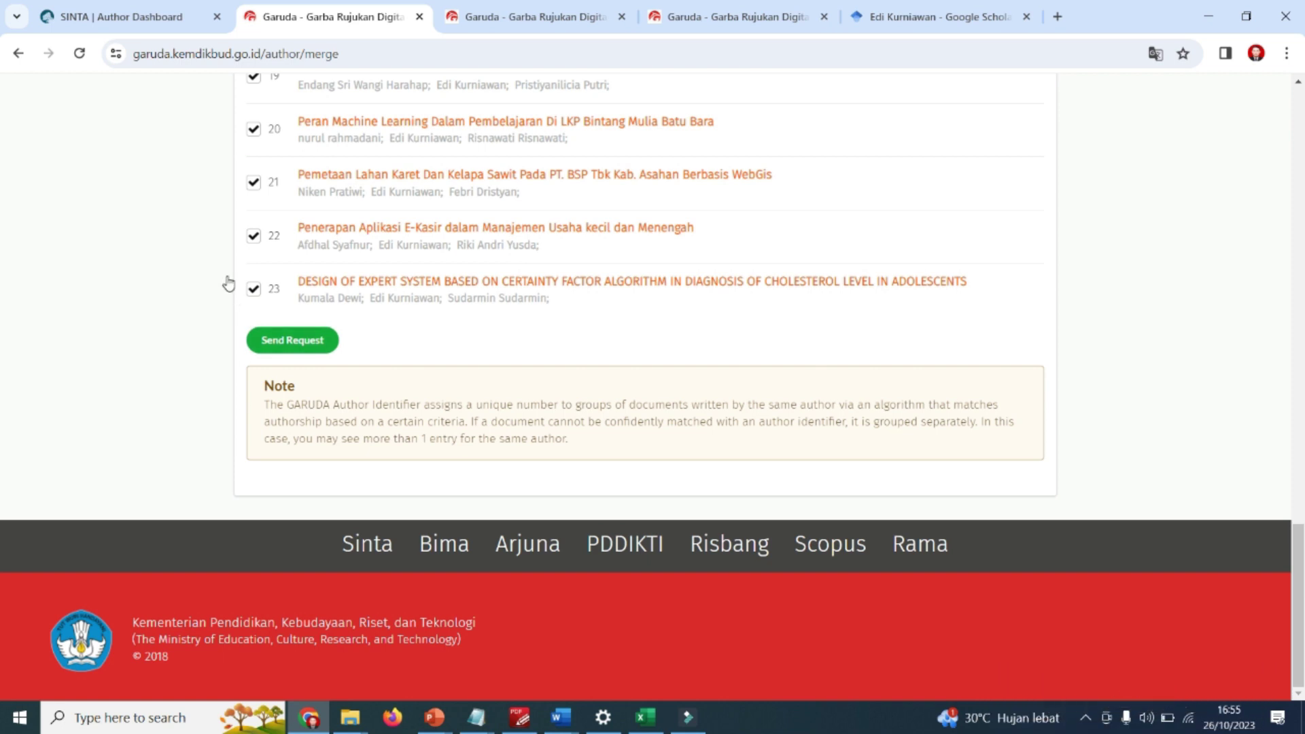
# Send the merge request and review the Request Sent confirmation for merging into 3642938.
pyautogui.click(284, 346)
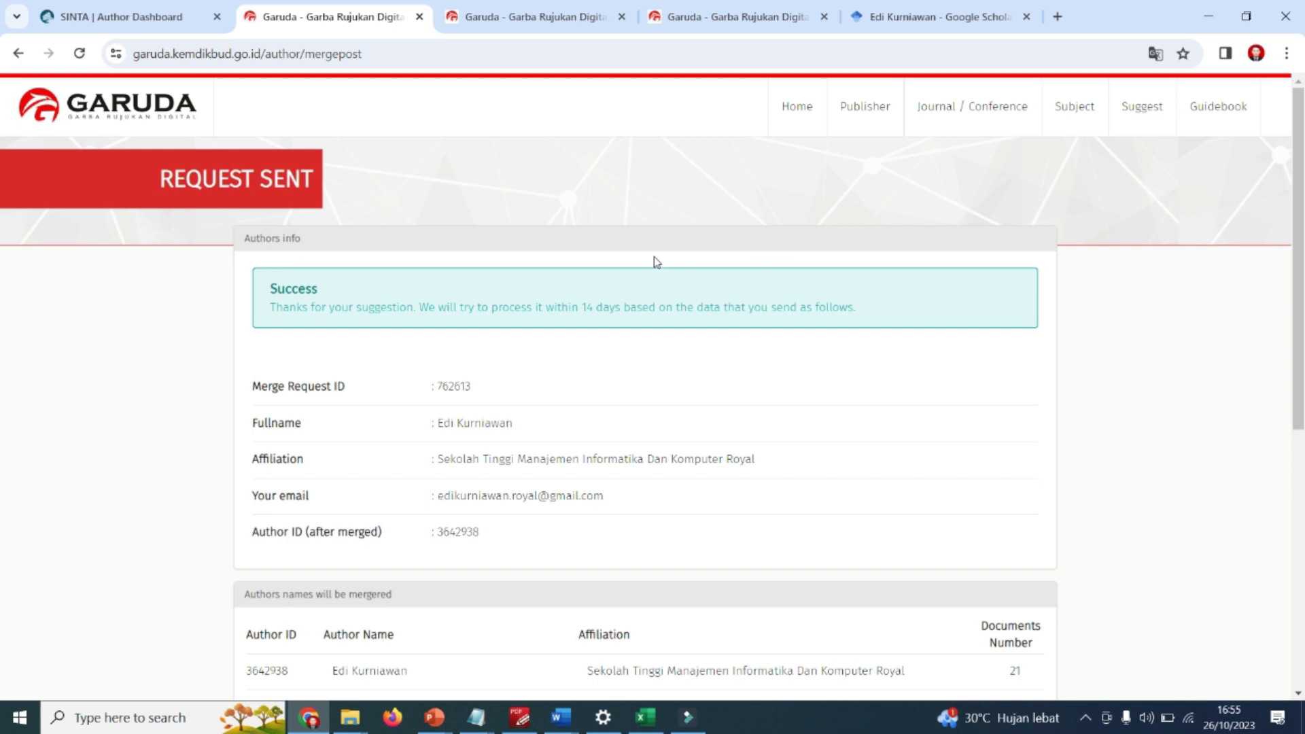
pyautogui.scroll(-7, 655, 262)
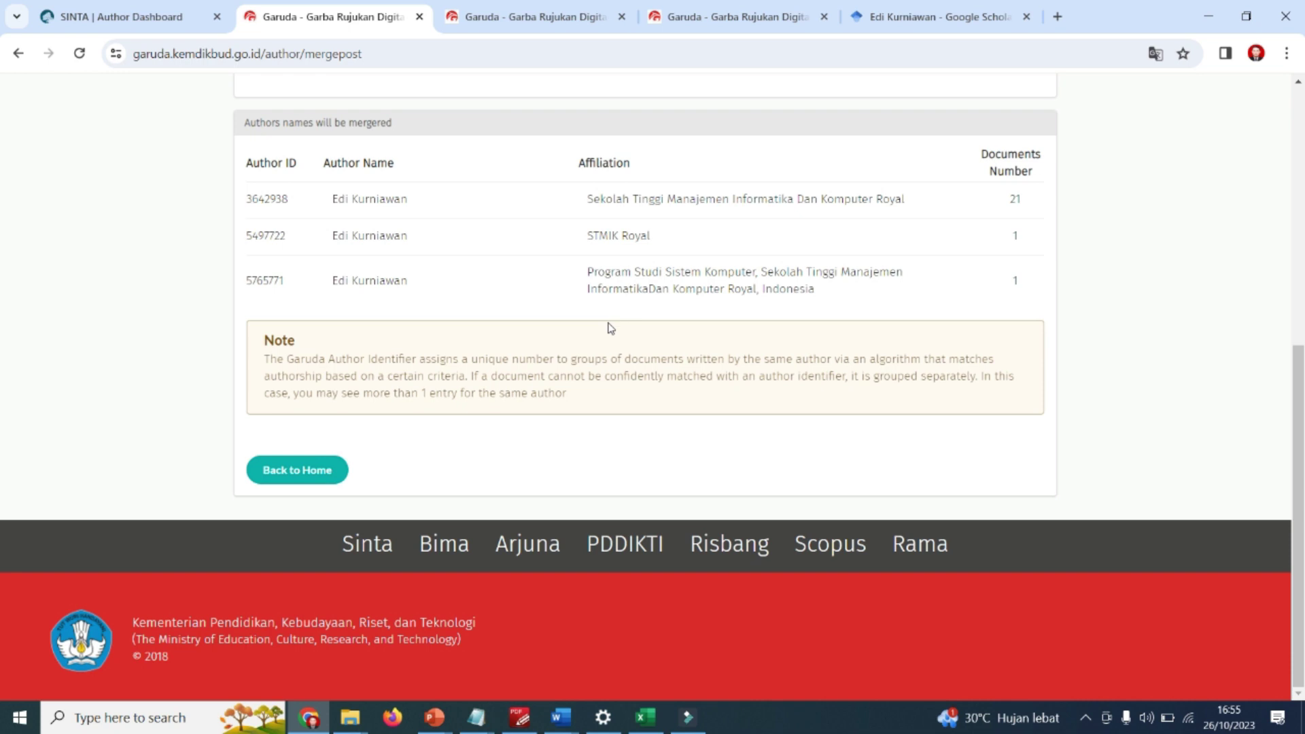
pyautogui.scroll(6, 611, 329)
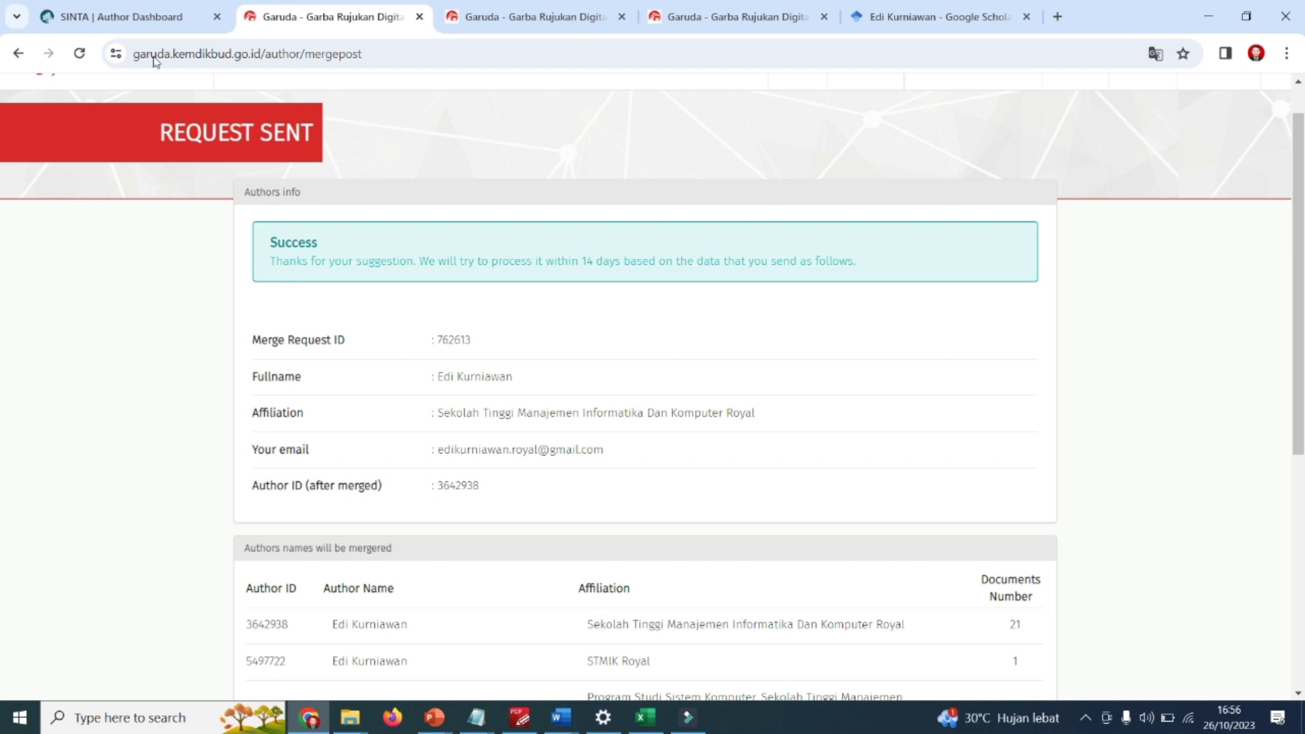
# Open the SINTA profile's Publications Garuda list and scroll through its 11 records on two pages.
pyautogui.click(127, 19)
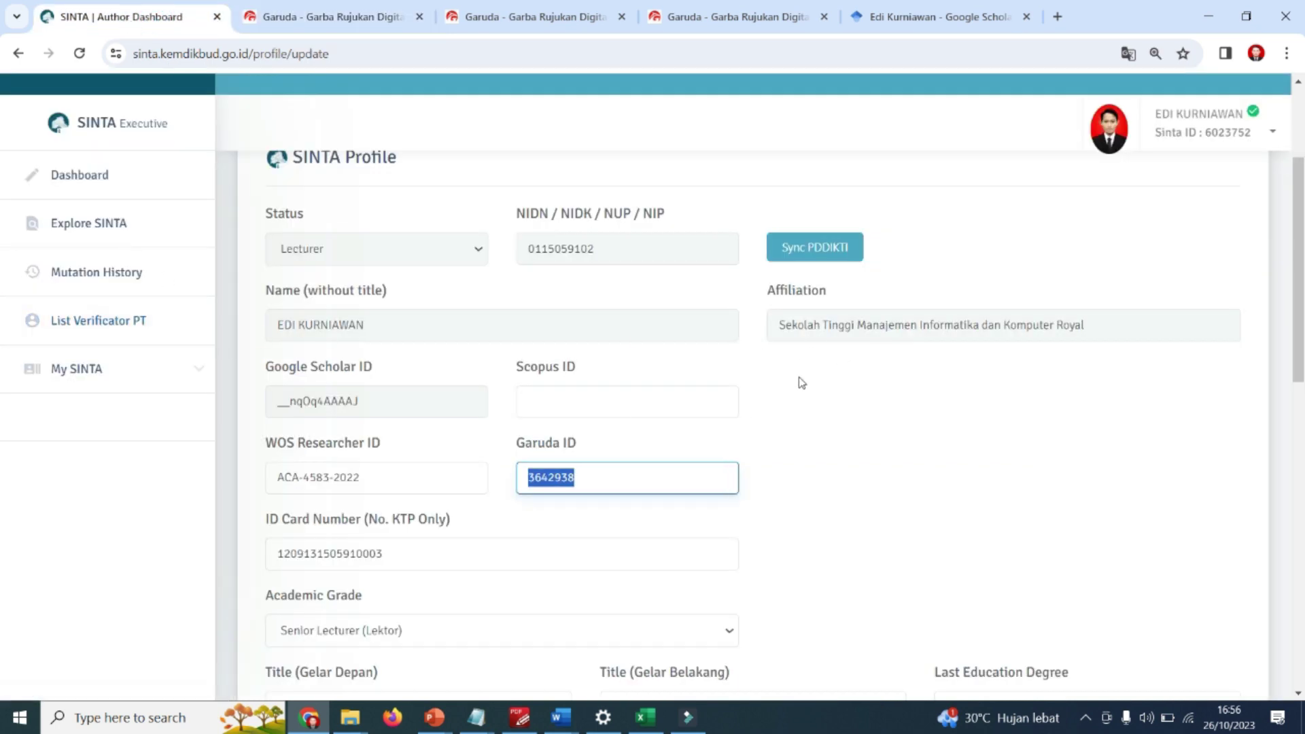
pyautogui.scroll(1, 120, 314)
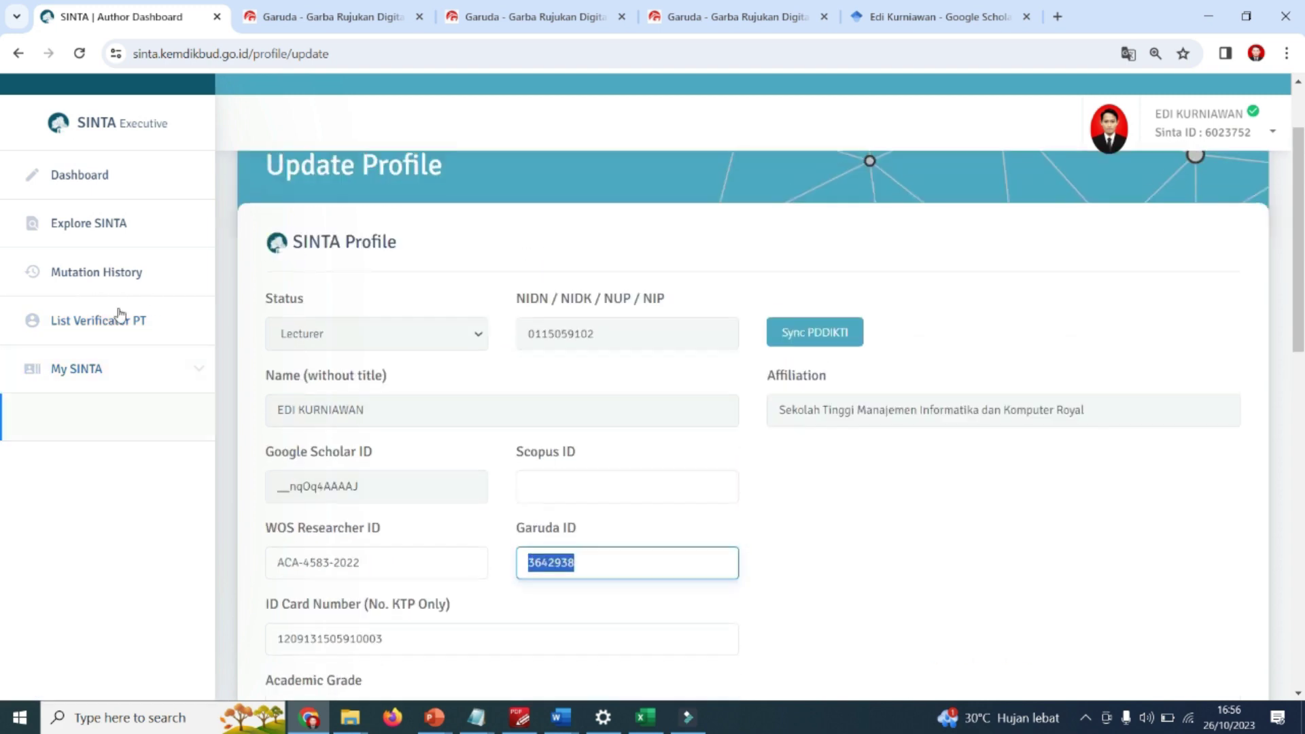
pyautogui.click(151, 304)
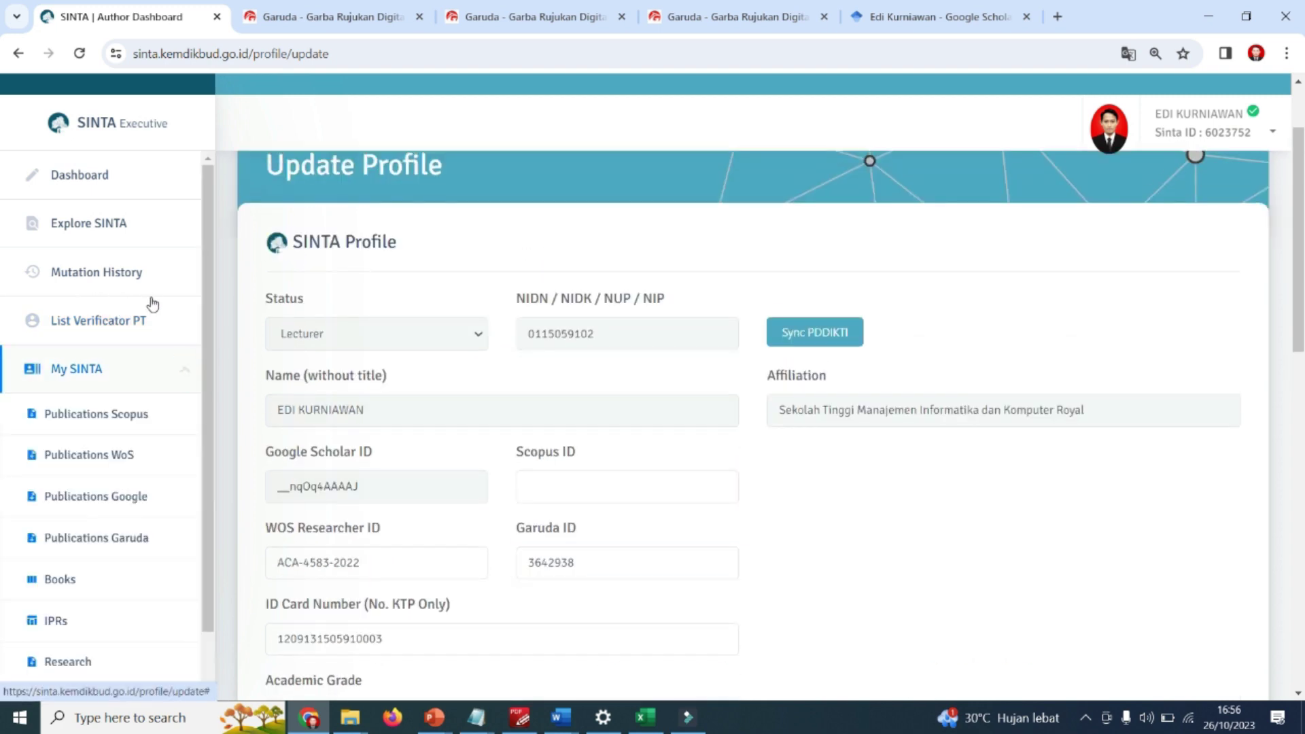
pyautogui.click(106, 440)
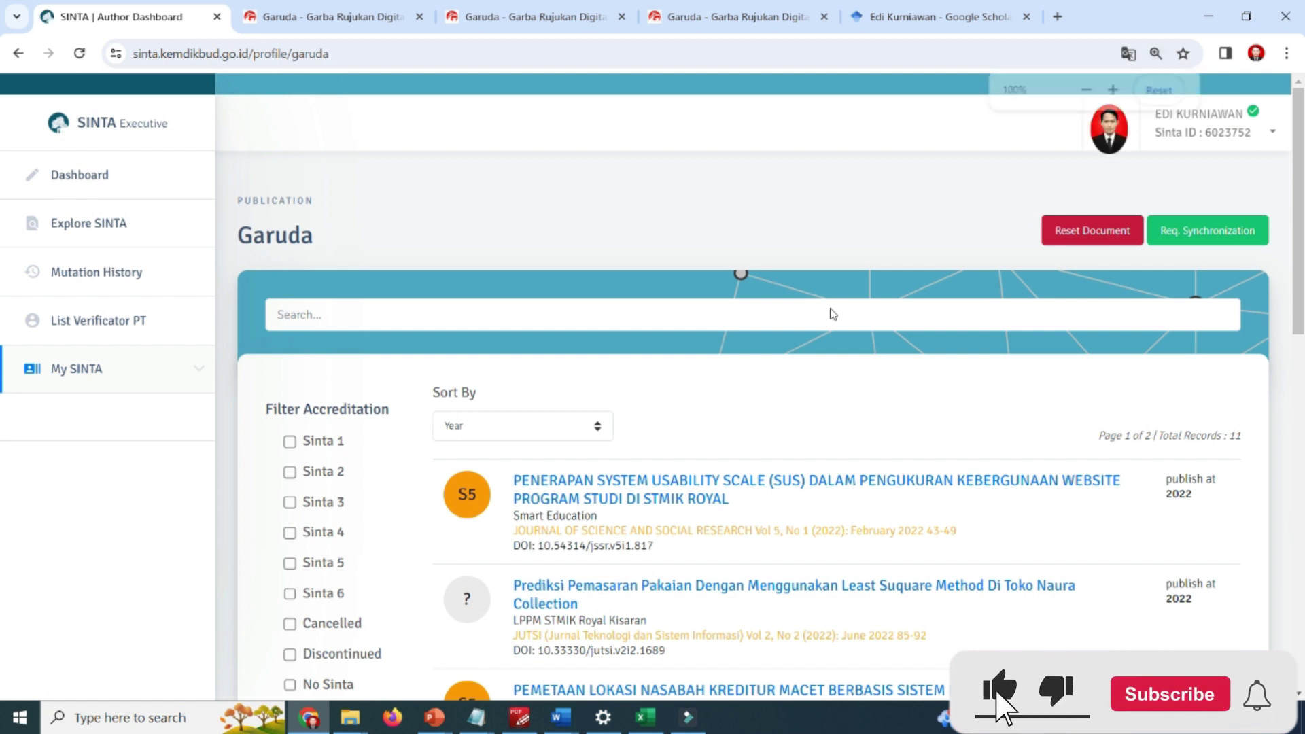
pyautogui.scroll(-4, 990, 304)
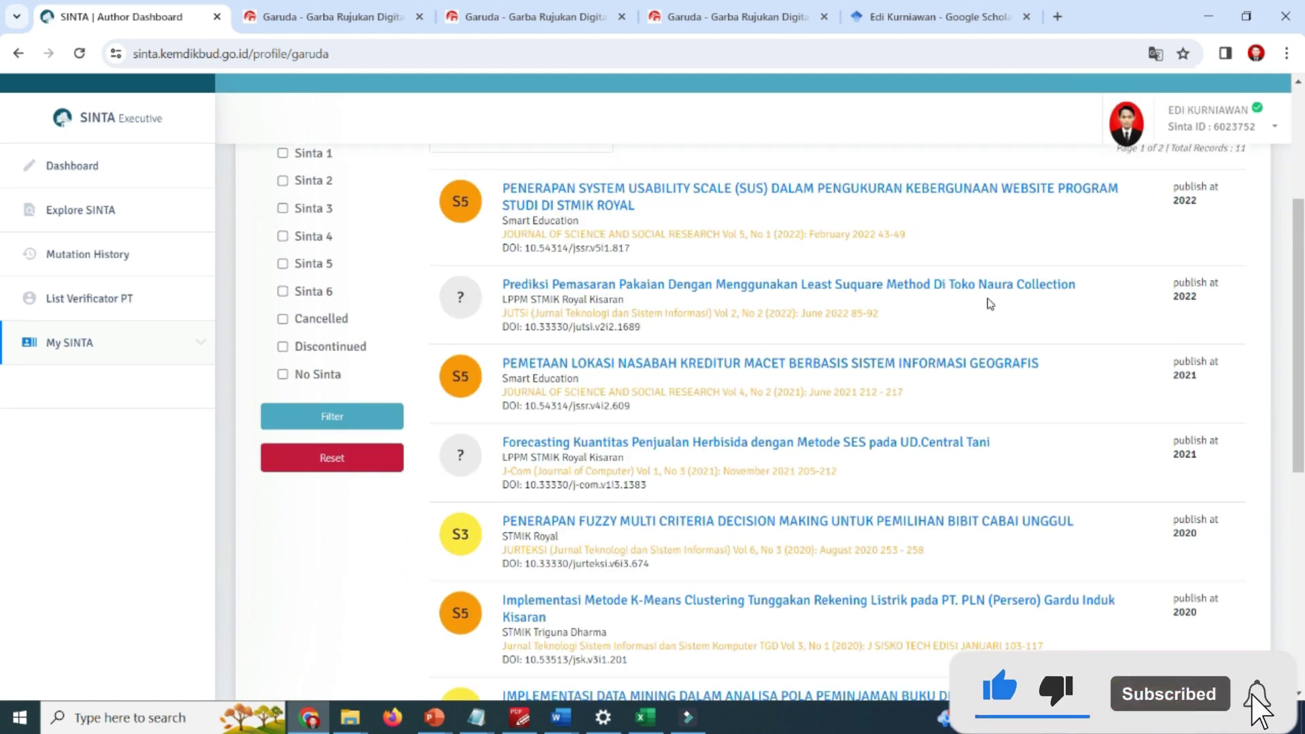
pyautogui.scroll(3, 990, 304)
pyautogui.scroll(-10, 972, 286)
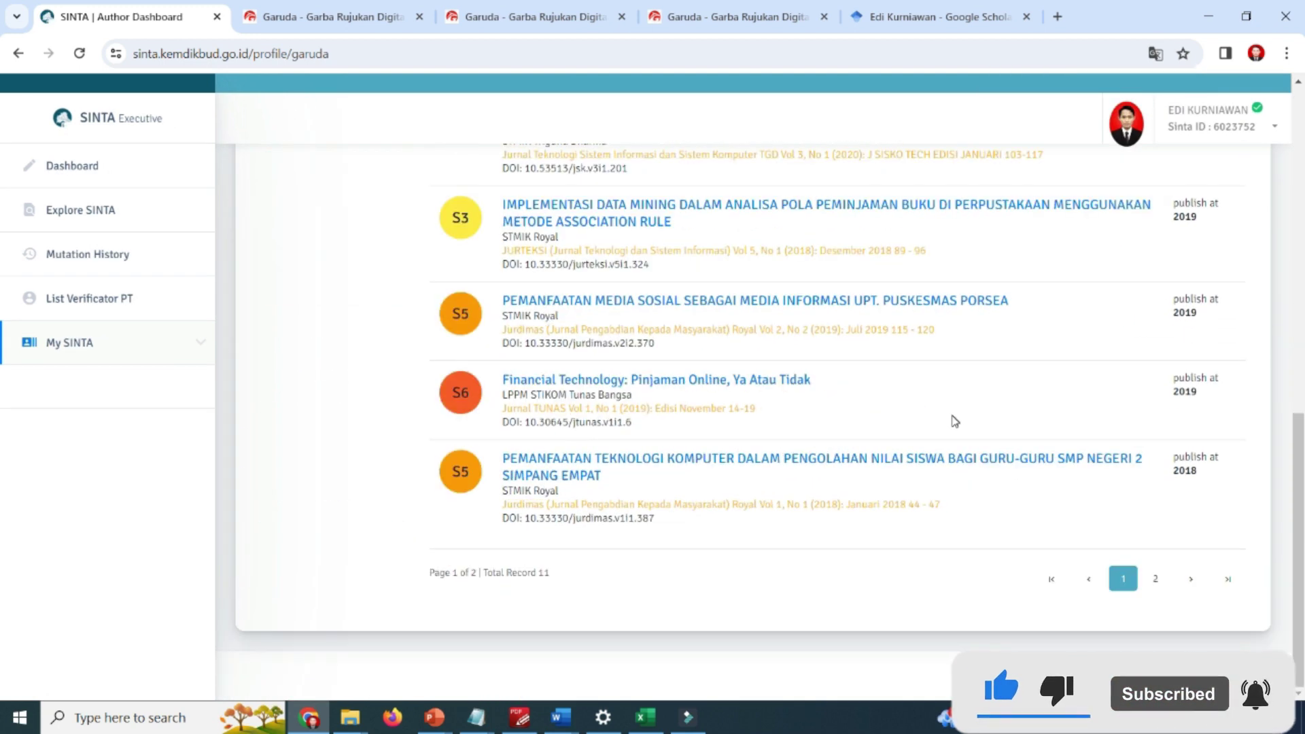
pyautogui.scroll(10, 955, 422)
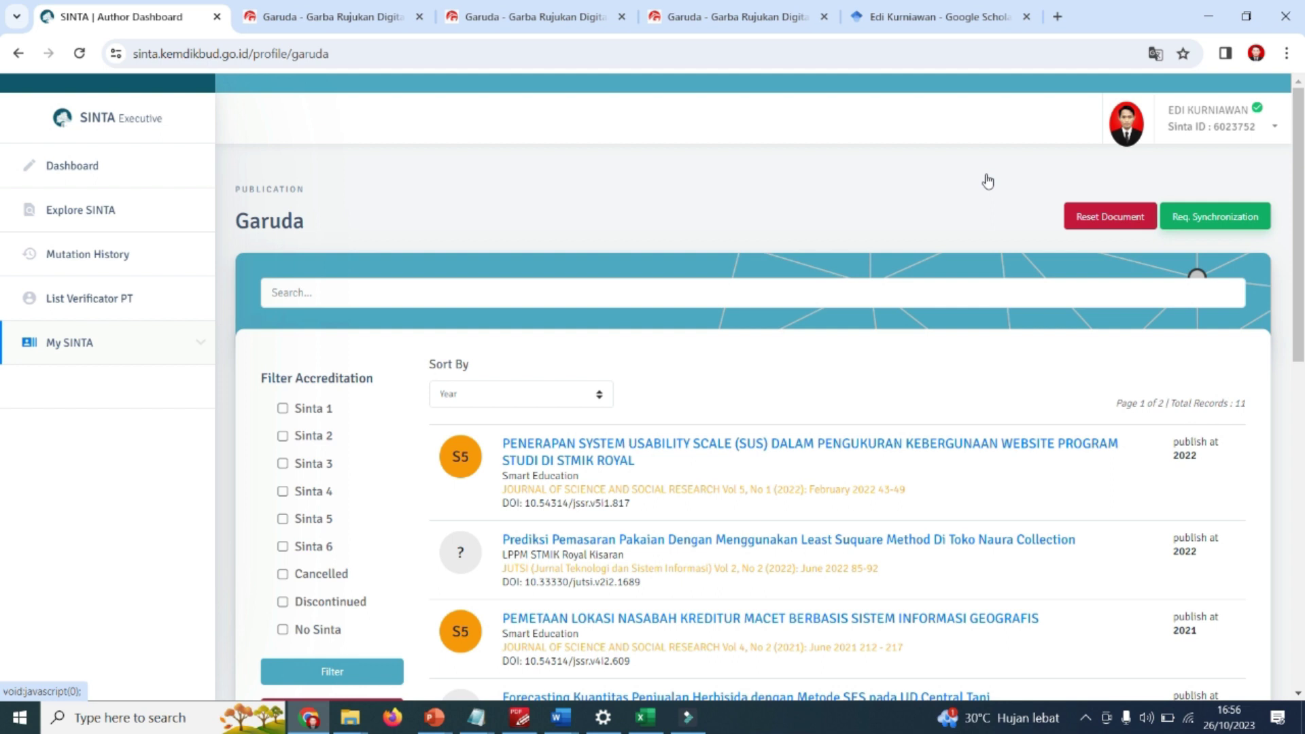
# Request a Garuda documents synchronization, queued at number 1.
pyautogui.click(1215, 216)
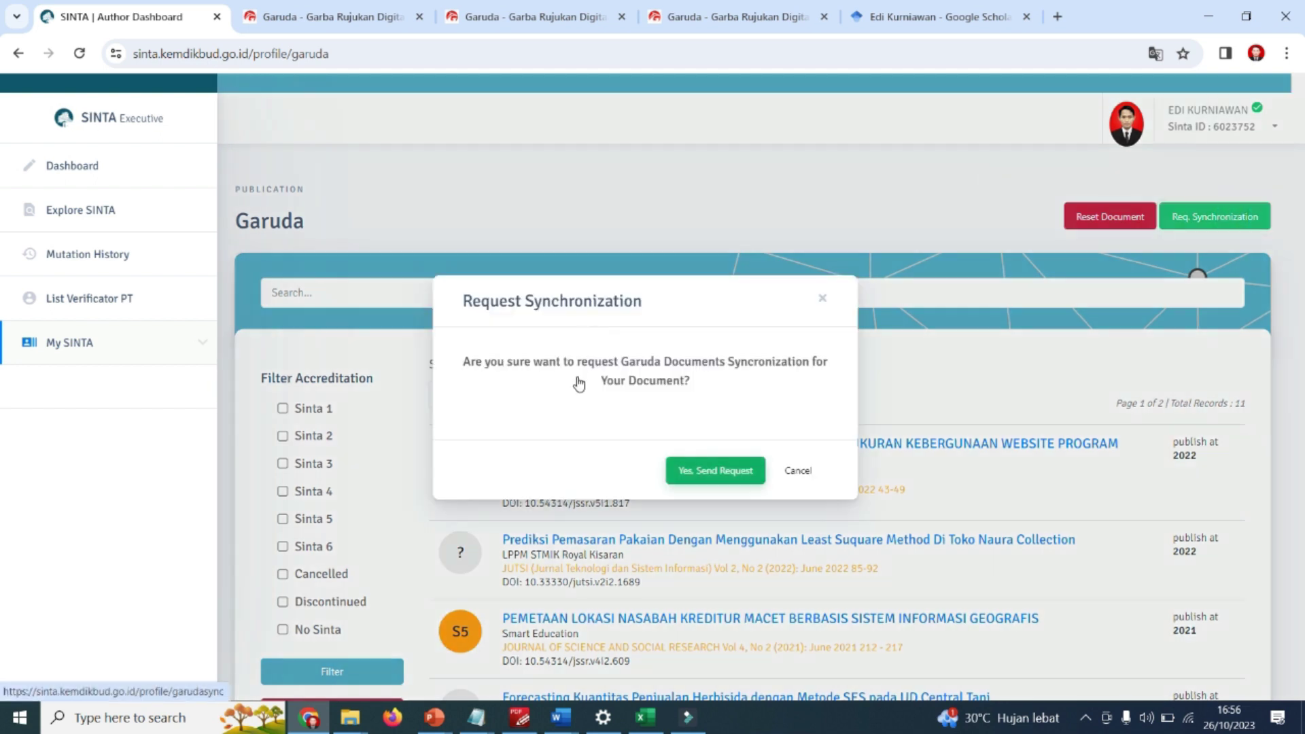
pyautogui.press('Return')
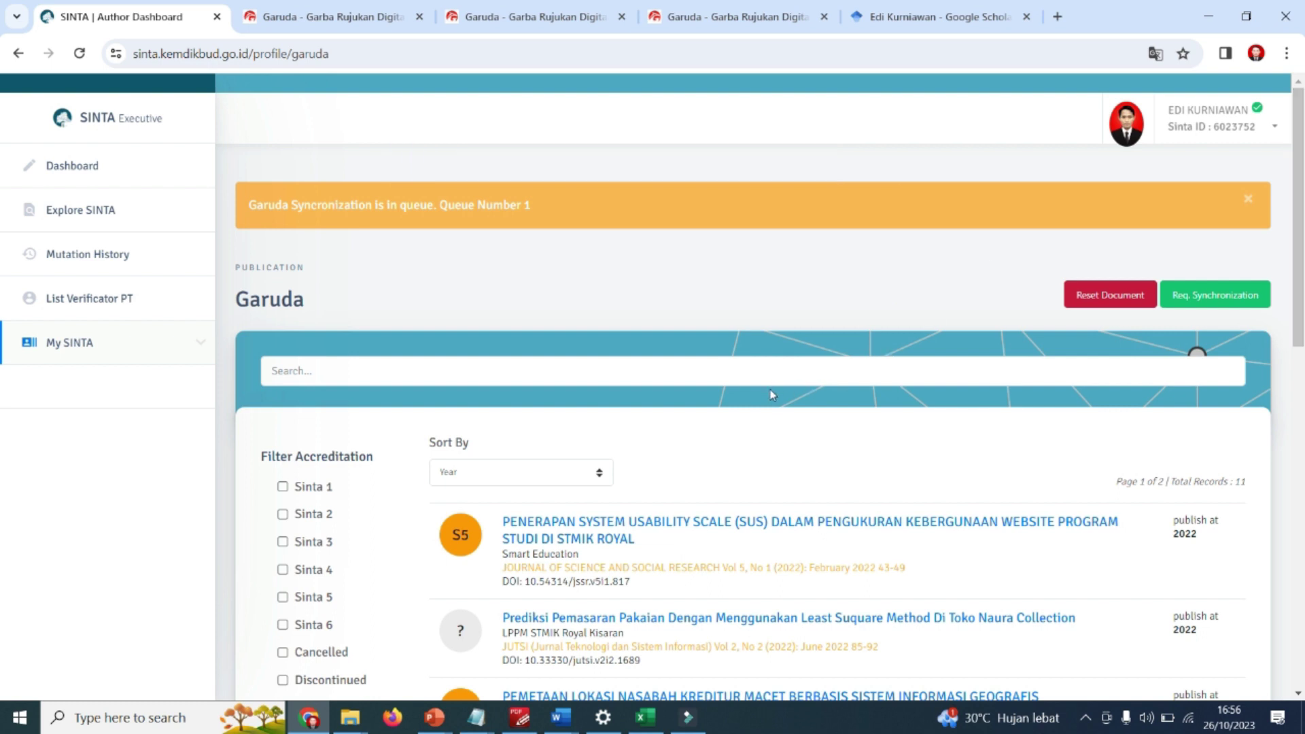
pyautogui.scroll(-5, 772, 394)
pyautogui.scroll(5, 941, 172)
pyautogui.scroll(-5, 544, 163)
# Reload the SINTA page and bring up the account options menu.
pyautogui.click(70, 58)
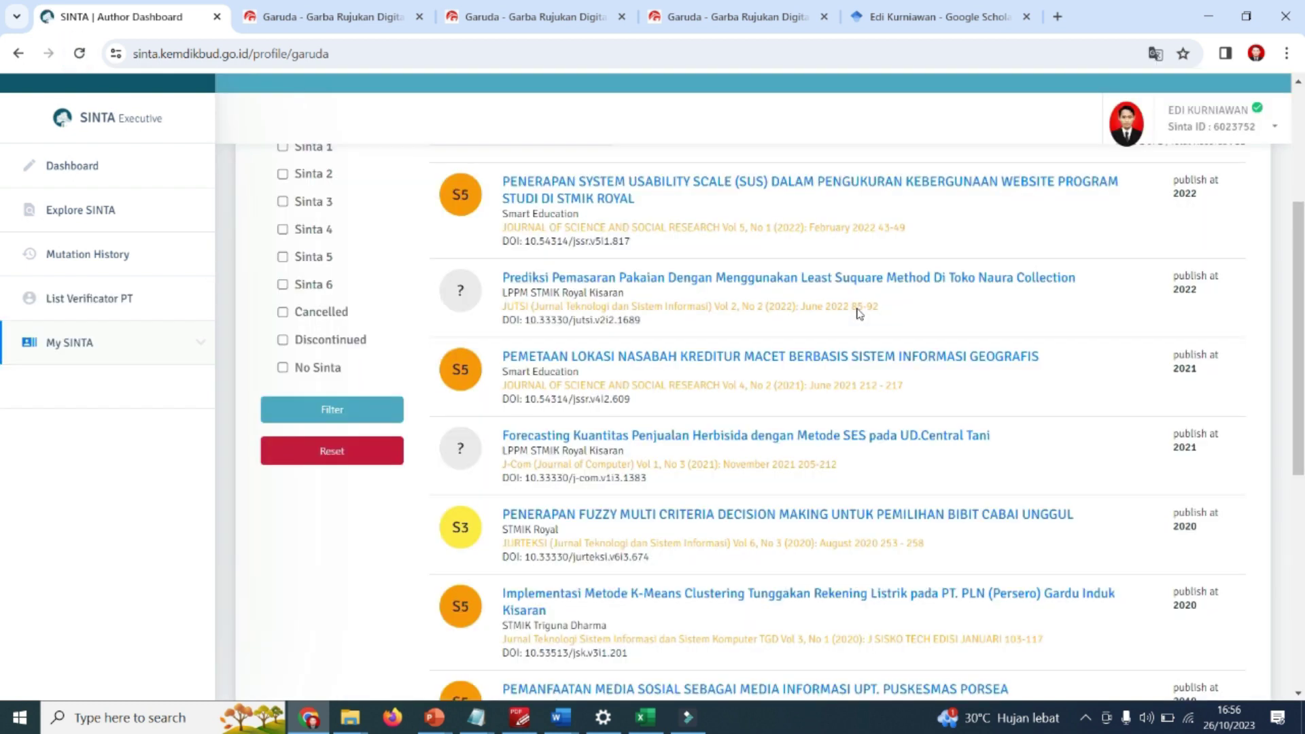
pyautogui.scroll(4, 882, 314)
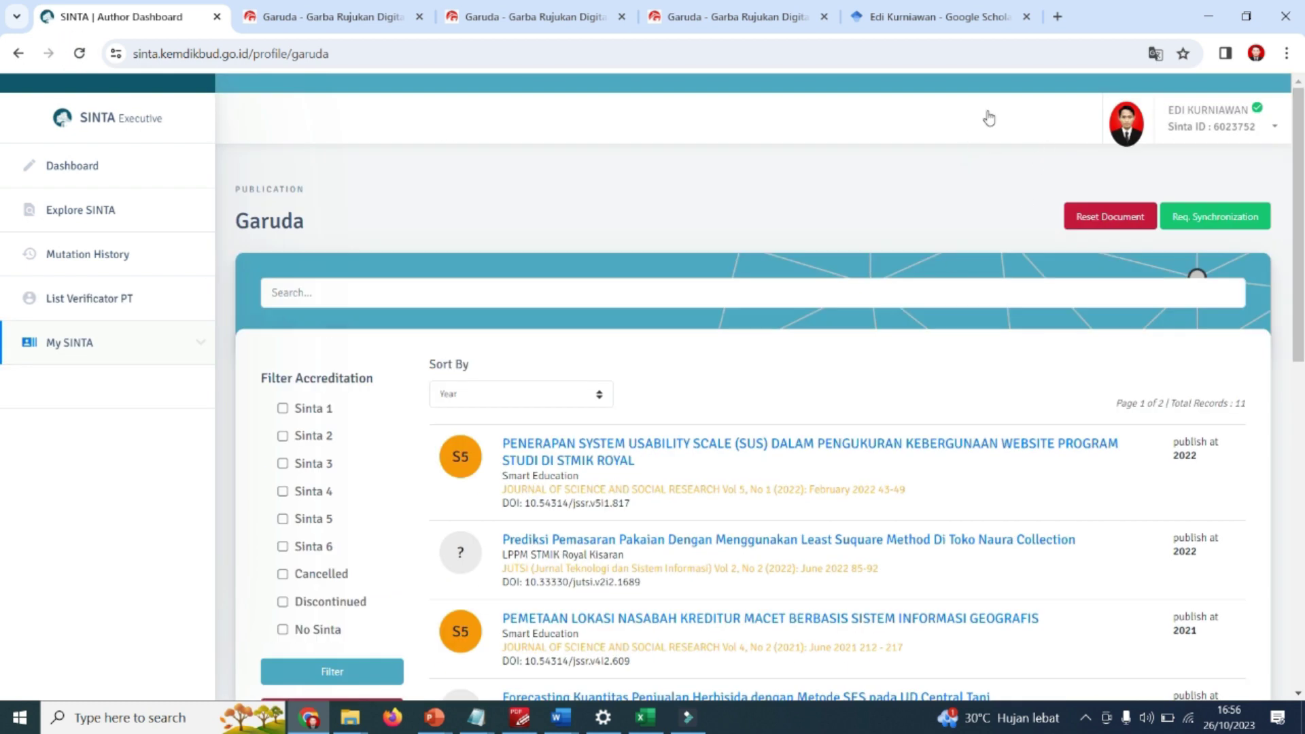
pyautogui.click(1017, 110)
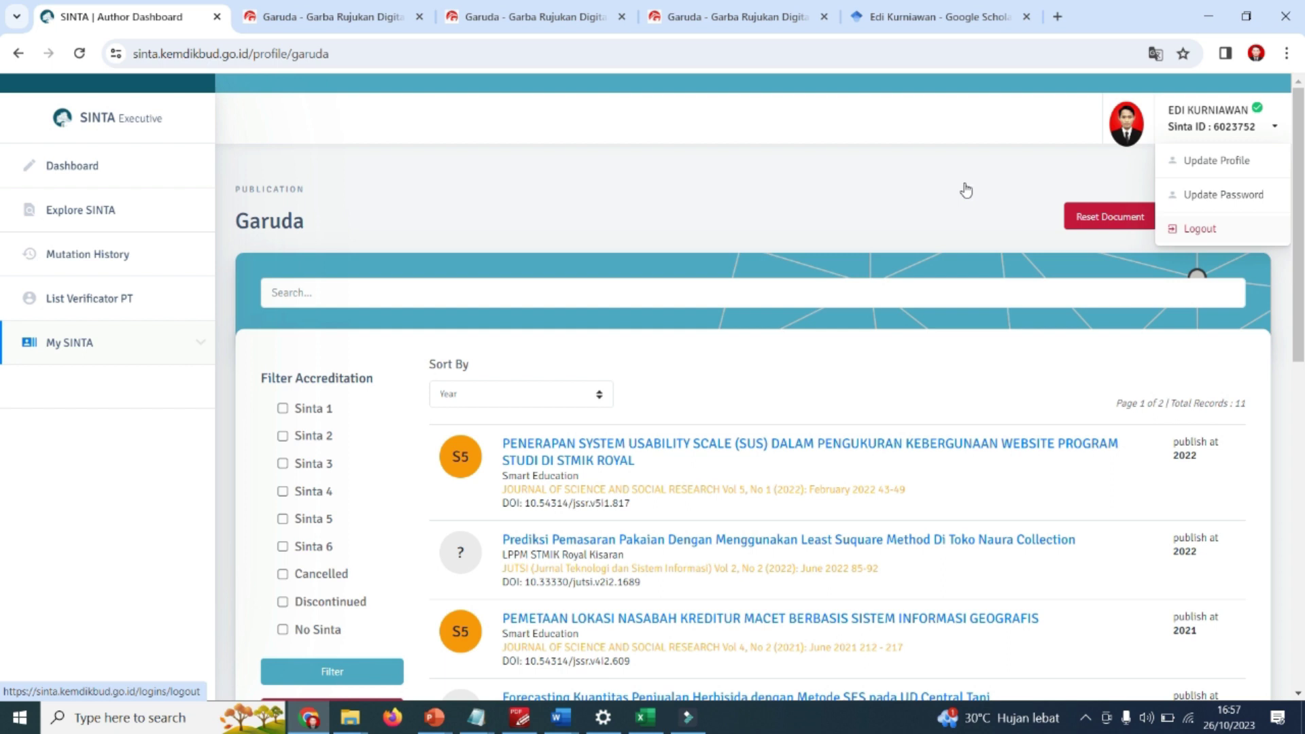
# Log out of SINTA and log back in with the saved login details.
pyautogui.click(1198, 228)
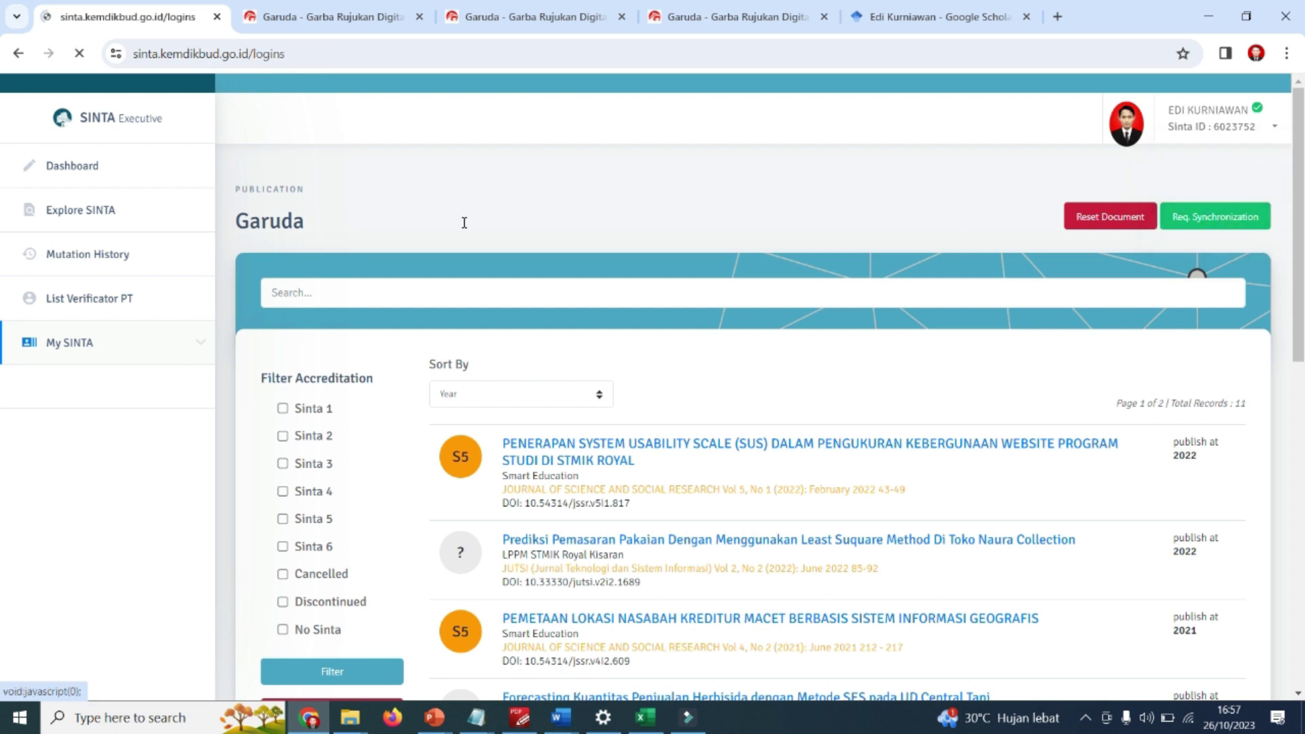
pyautogui.click(530, 364)
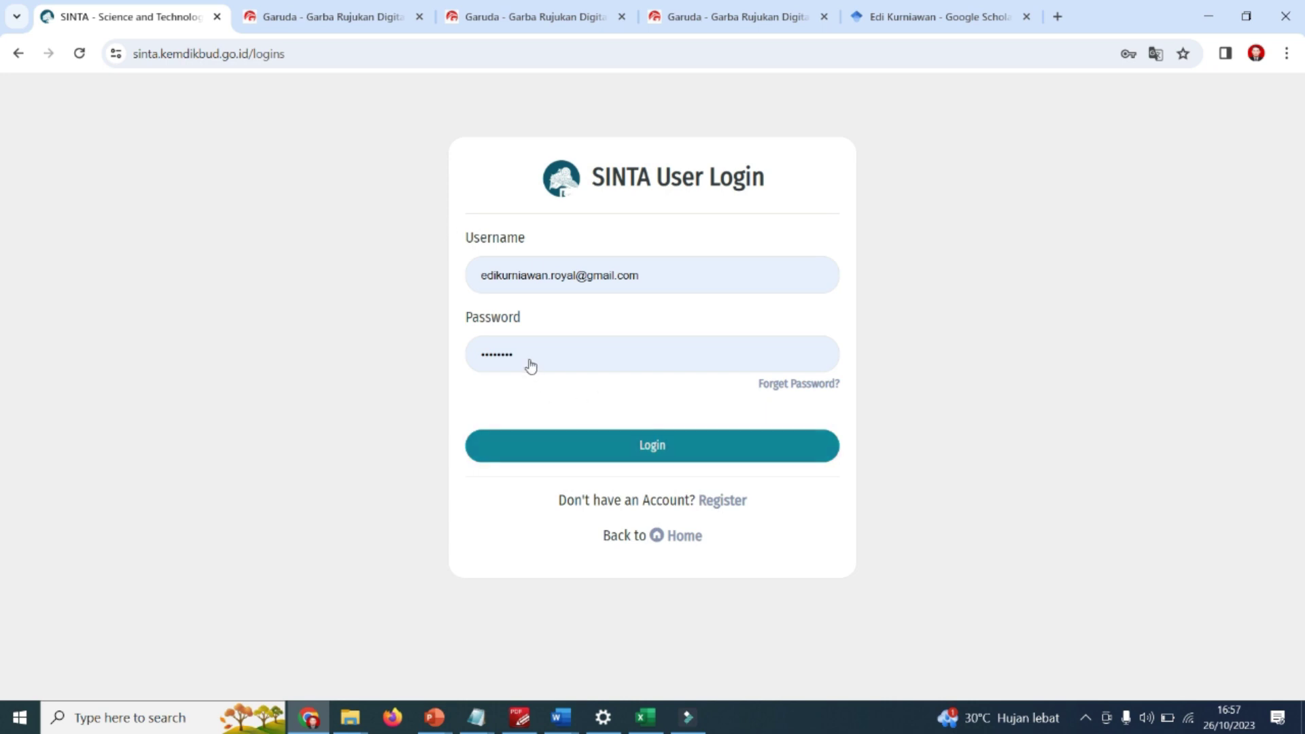
pyautogui.press('Return')
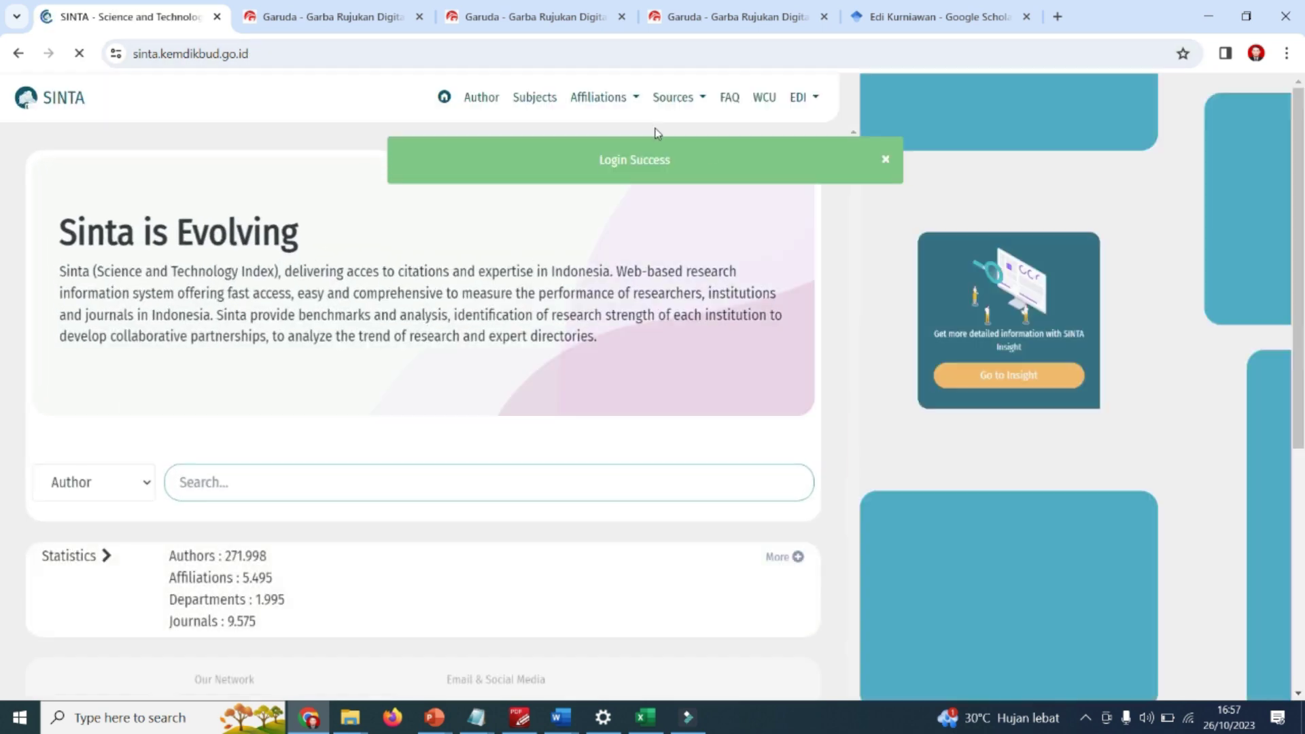
# Open My SINTA > Publications Garuda and reload it to show the synced records.
pyautogui.click(822, 125)
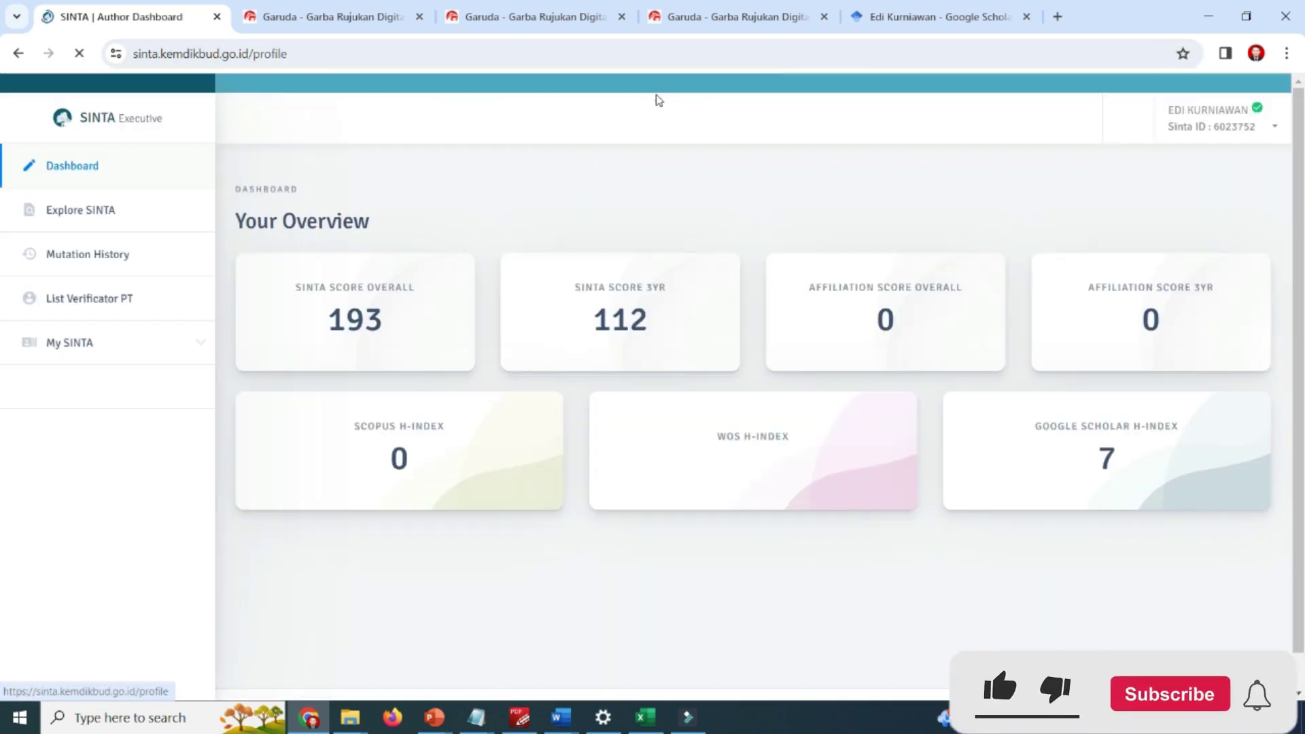
pyautogui.click(70, 342)
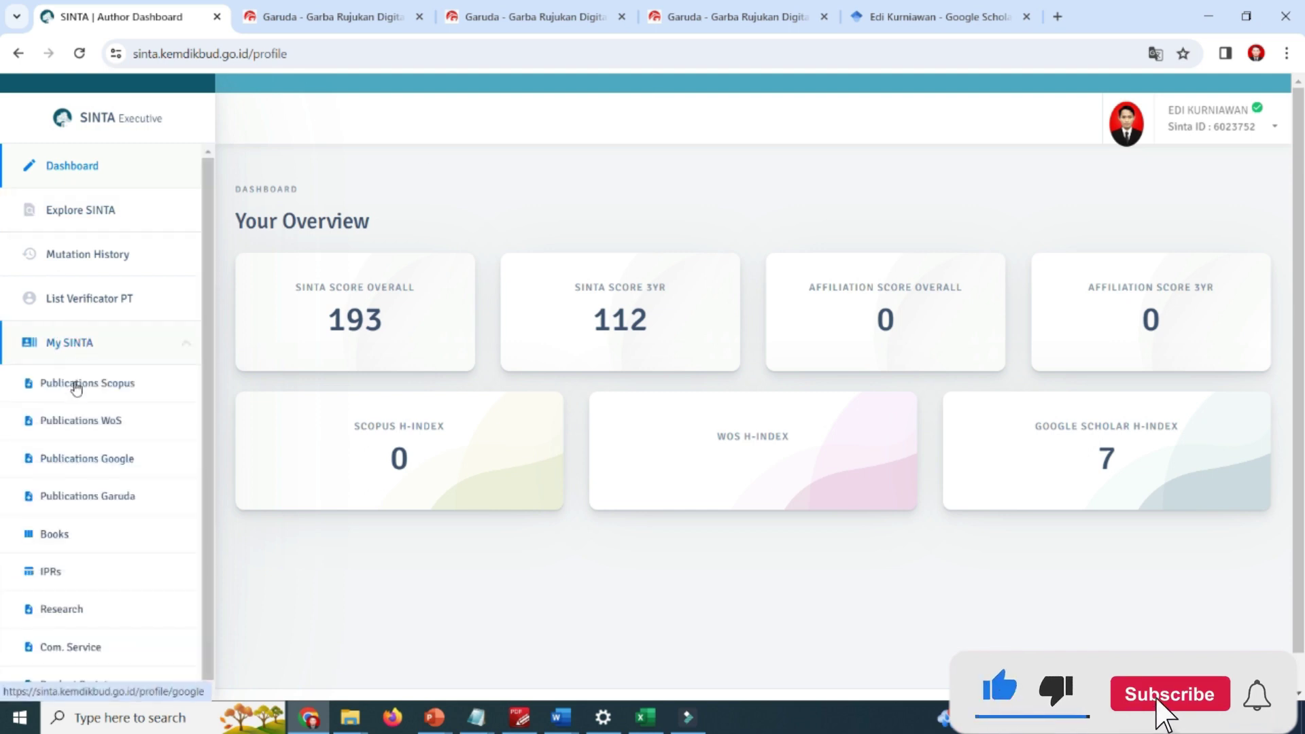
pyautogui.click(87, 495)
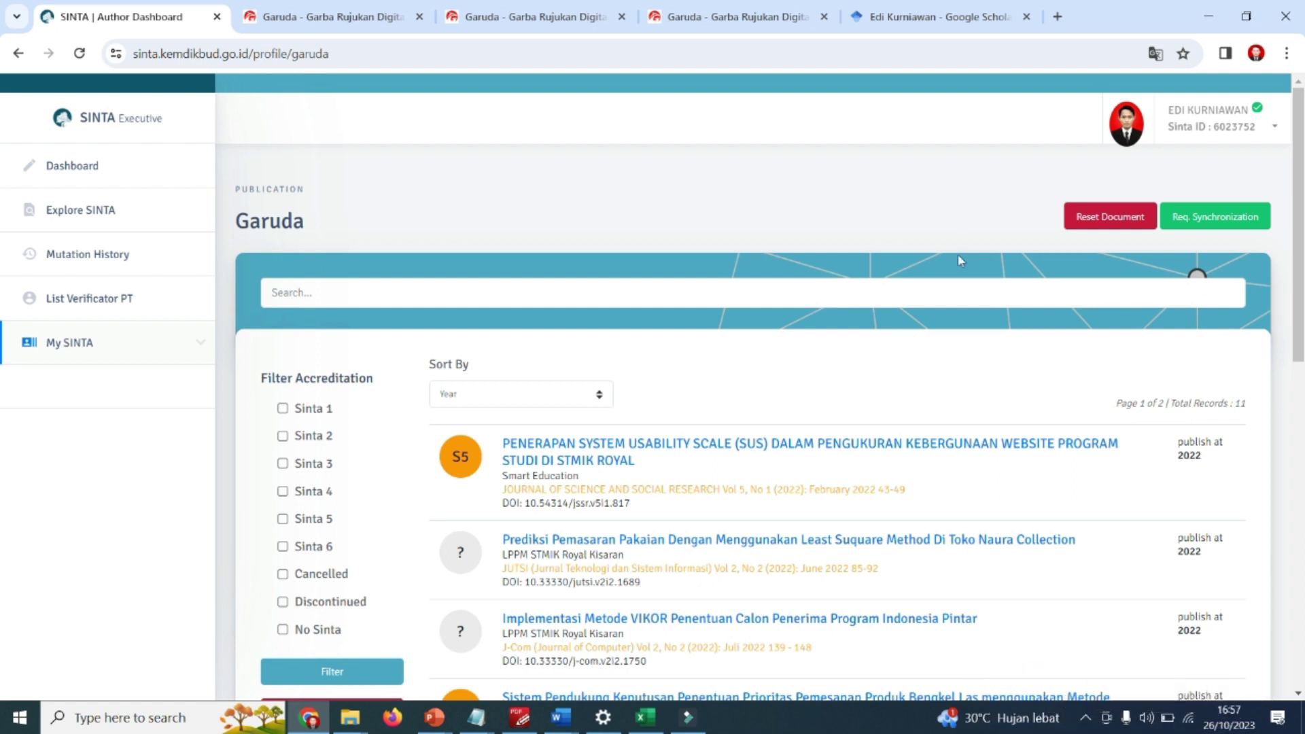
pyautogui.scroll(-5, 889, 303)
pyautogui.scroll(5, 554, 284)
pyautogui.press('F5')
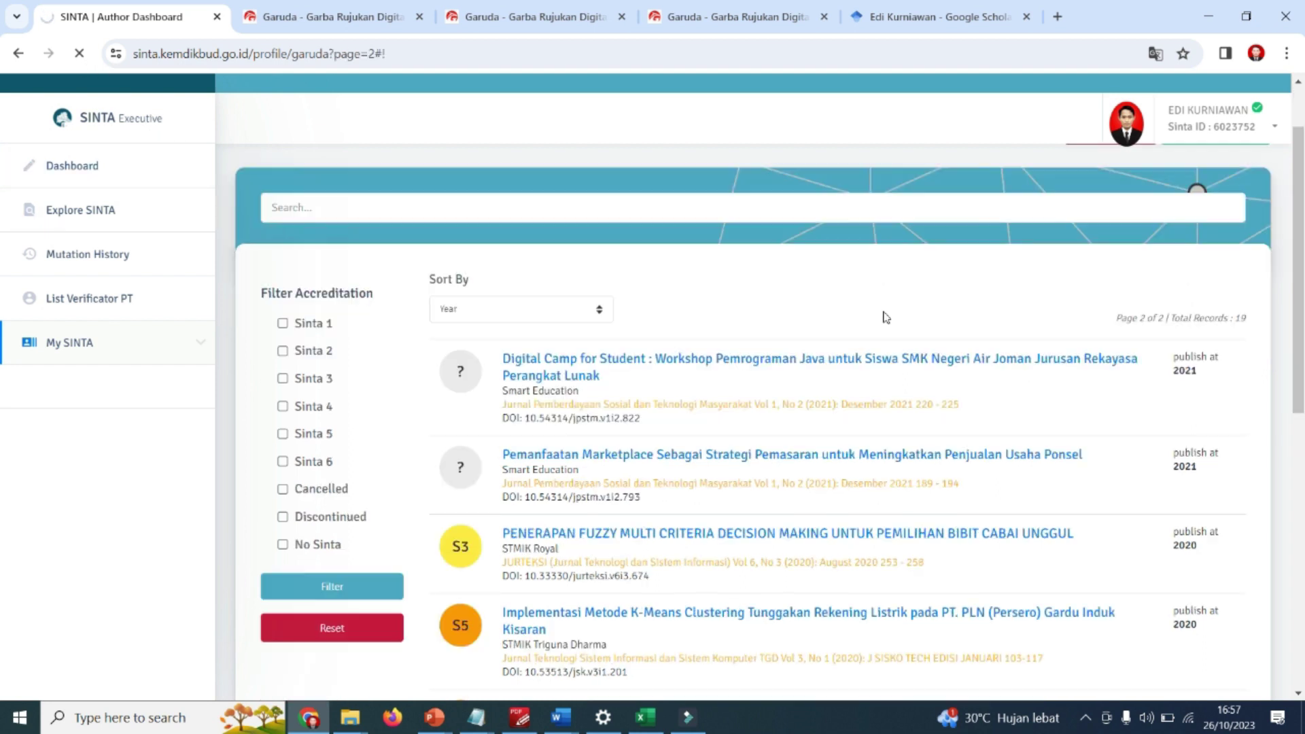
# Page through the Garuda list, confirming it now holds 21 records.
pyautogui.scroll(-2, 918, 394)
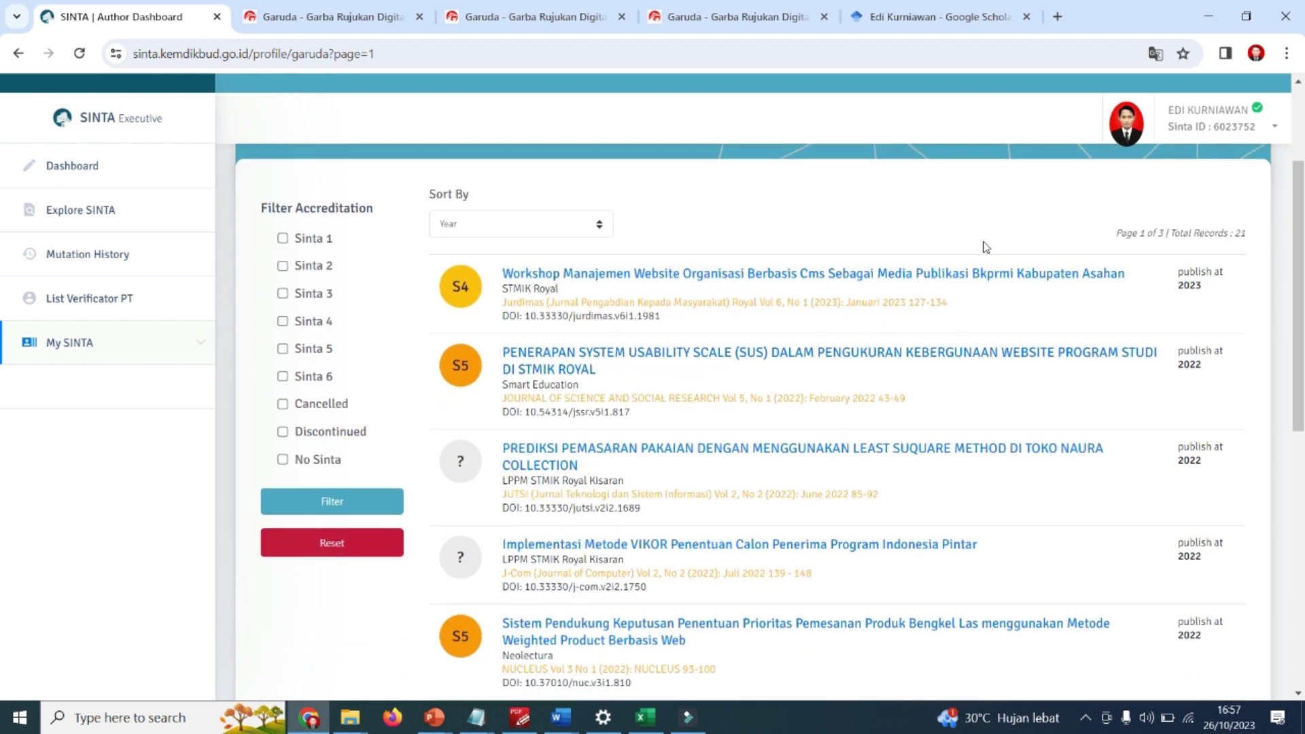
pyautogui.scroll(-10, 950, 256)
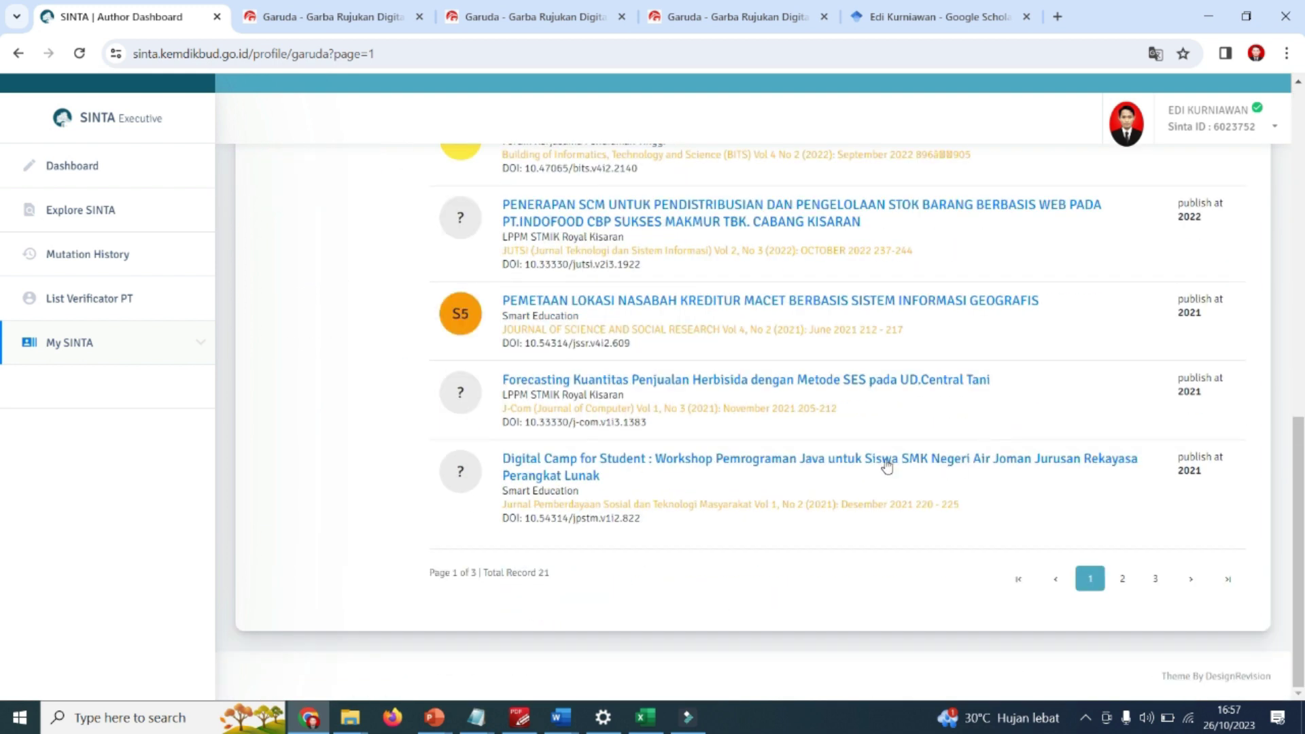
pyautogui.scroll(5, 914, 312)
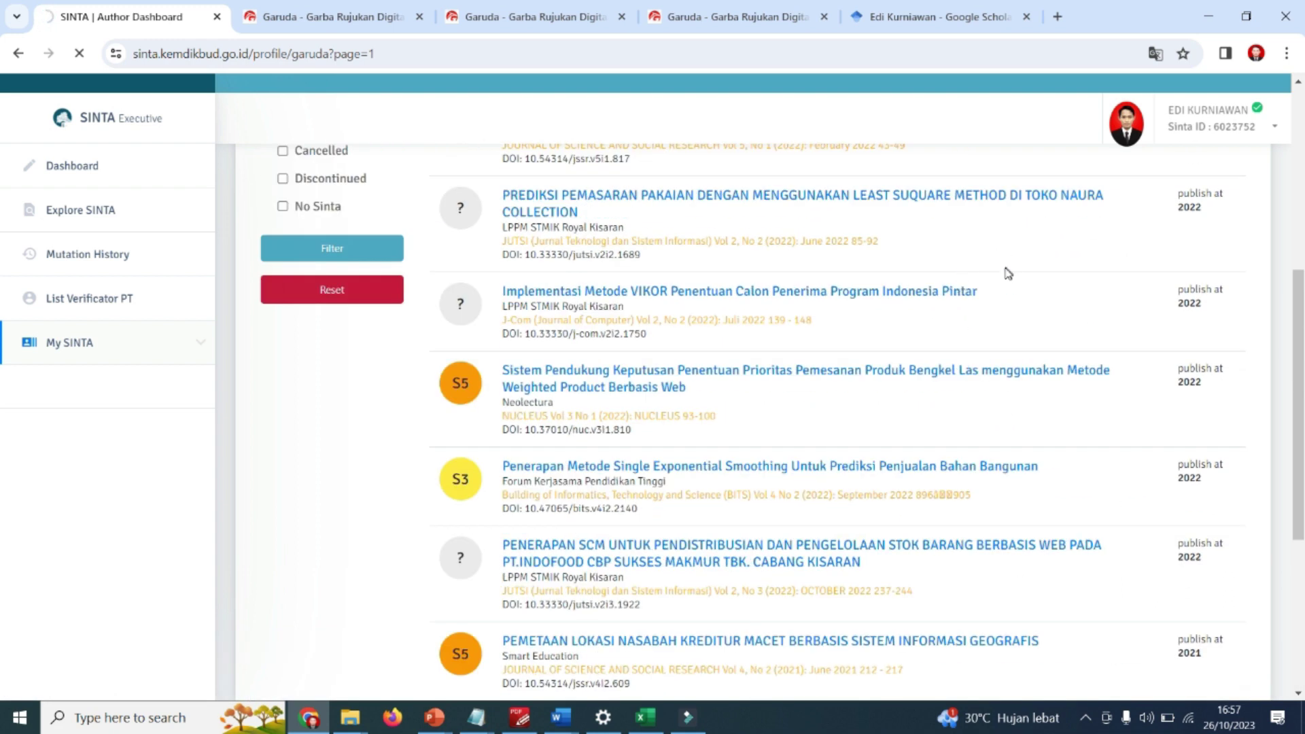
pyautogui.scroll(5, 952, 299)
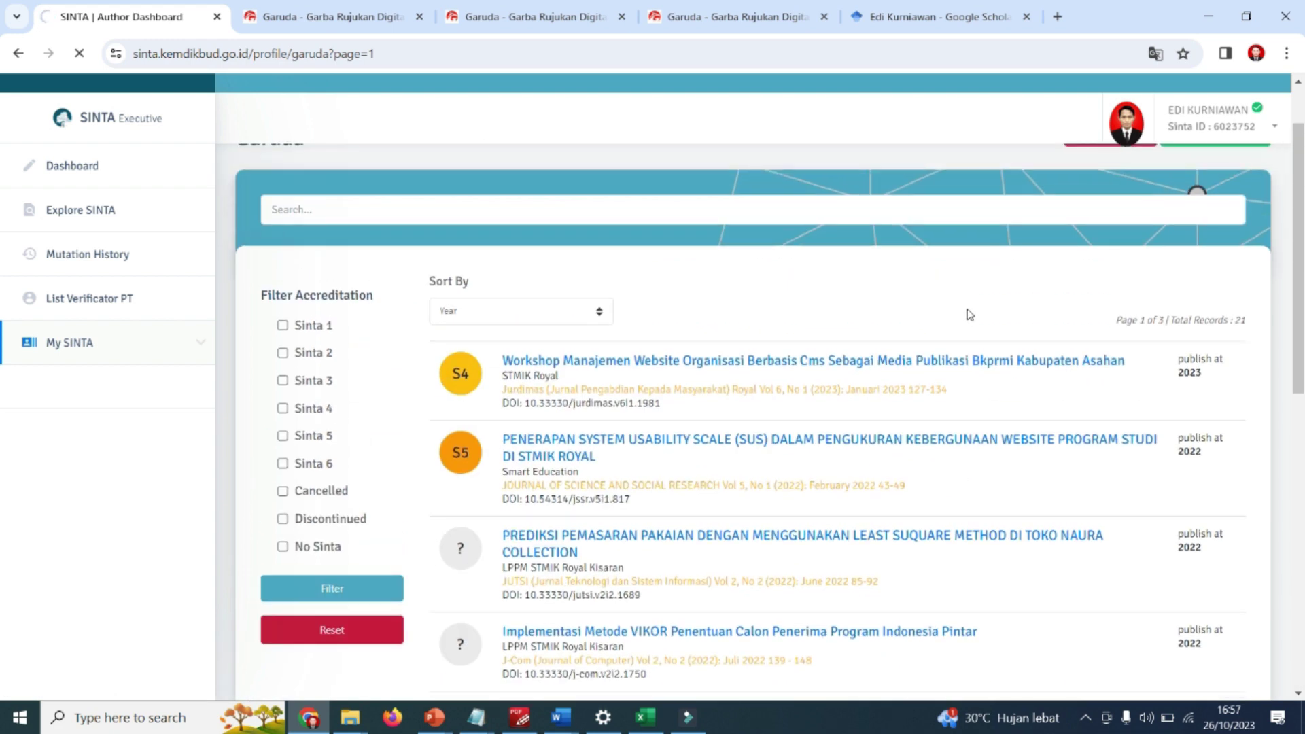
pyautogui.scroll(-5, 969, 342)
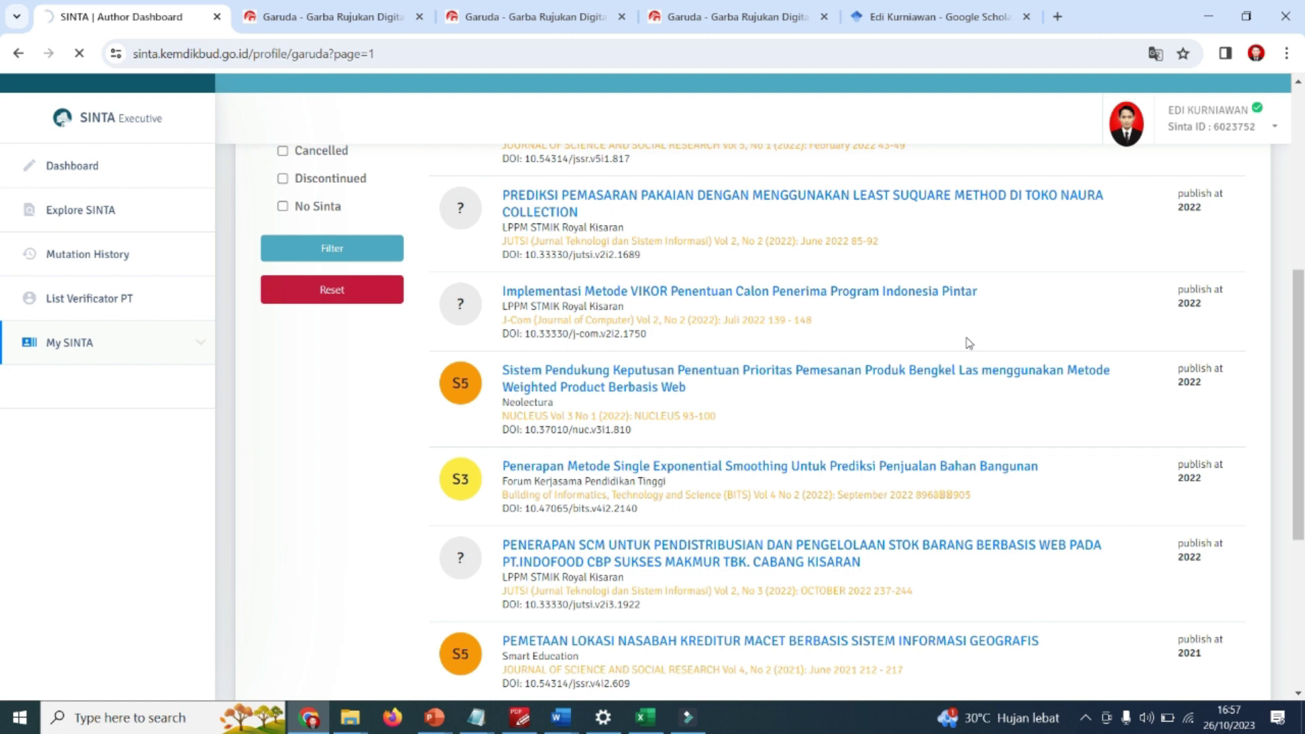
pyautogui.scroll(-4, 966, 343)
pyautogui.scroll(-2, 897, 460)
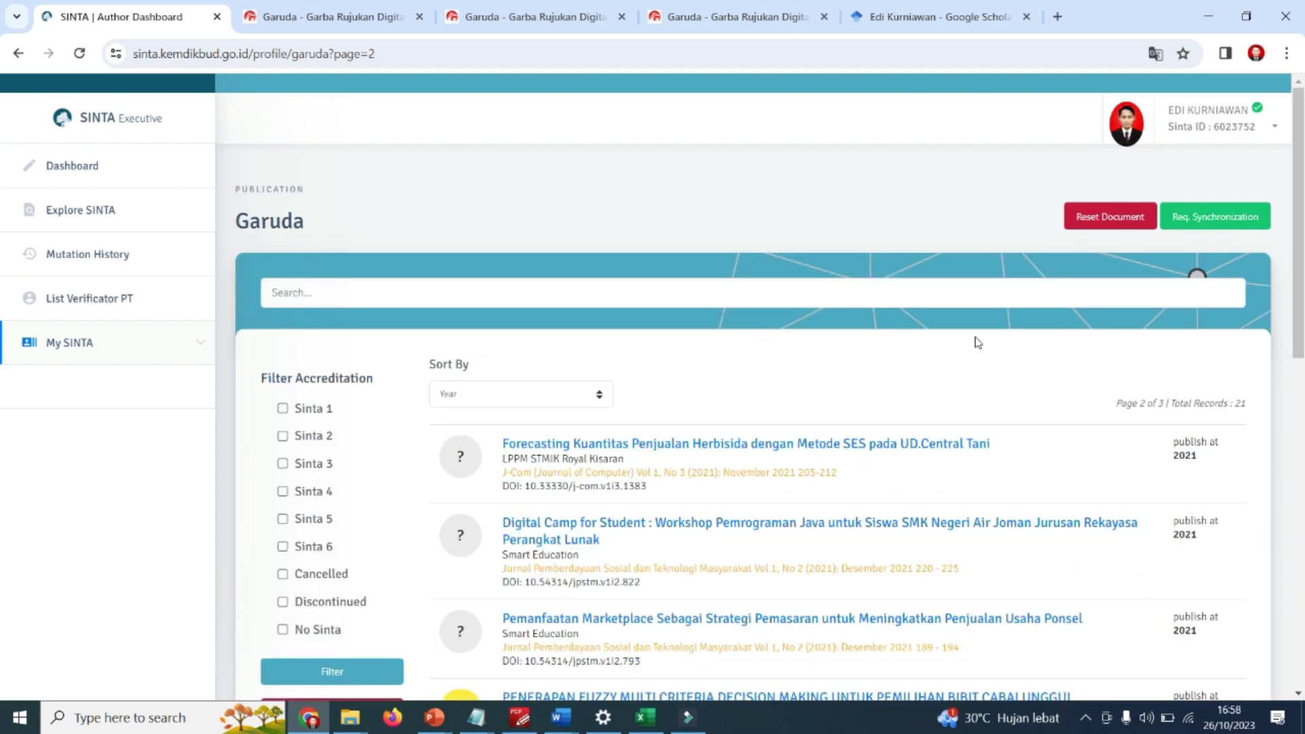
pyautogui.scroll(-6, 976, 343)
pyautogui.scroll(-5, 972, 423)
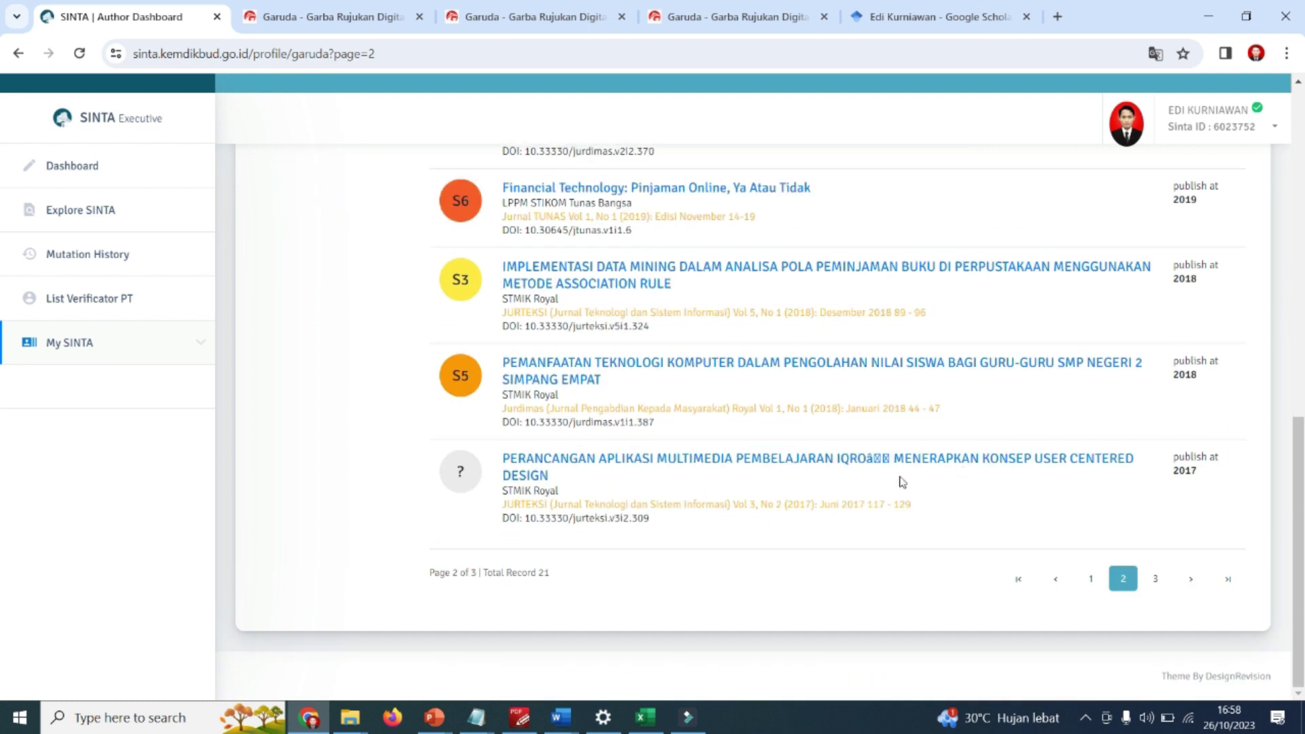
pyautogui.click(1091, 579)
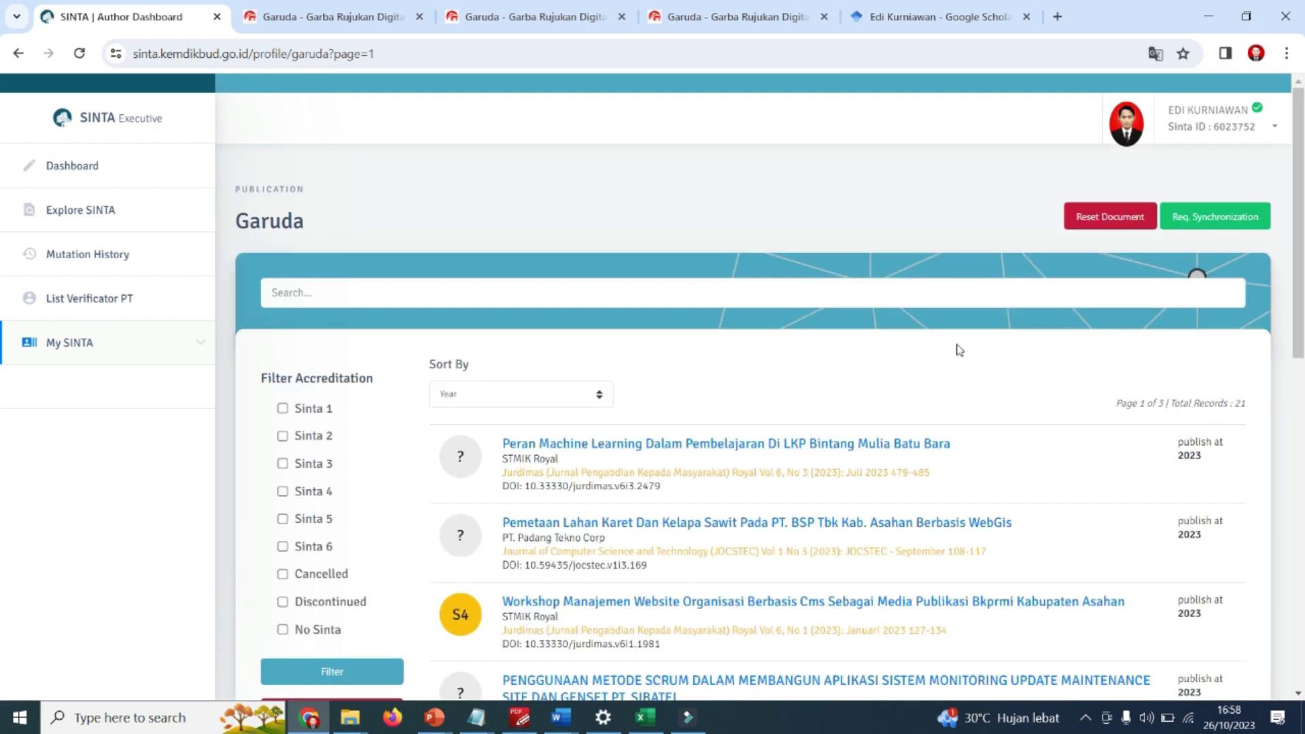
pyautogui.scroll(-1, 958, 469)
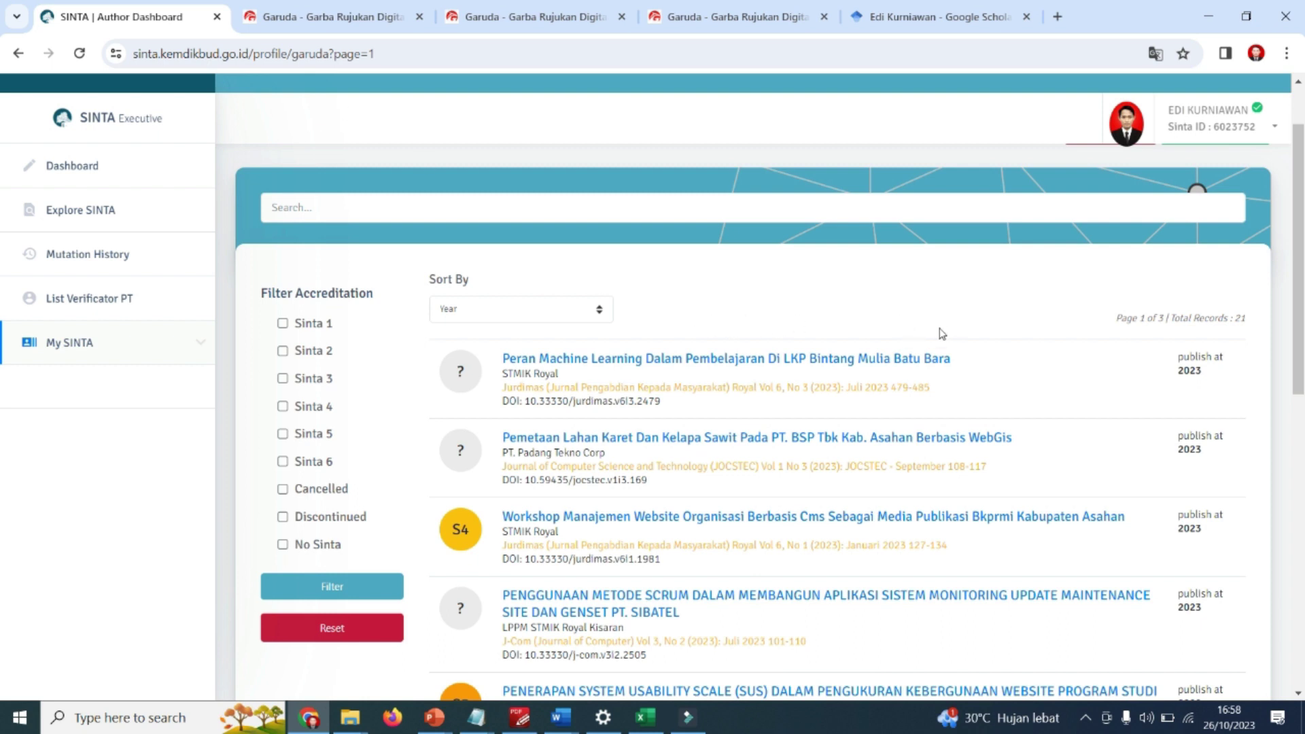
pyautogui.scroll(-1, 972, 328)
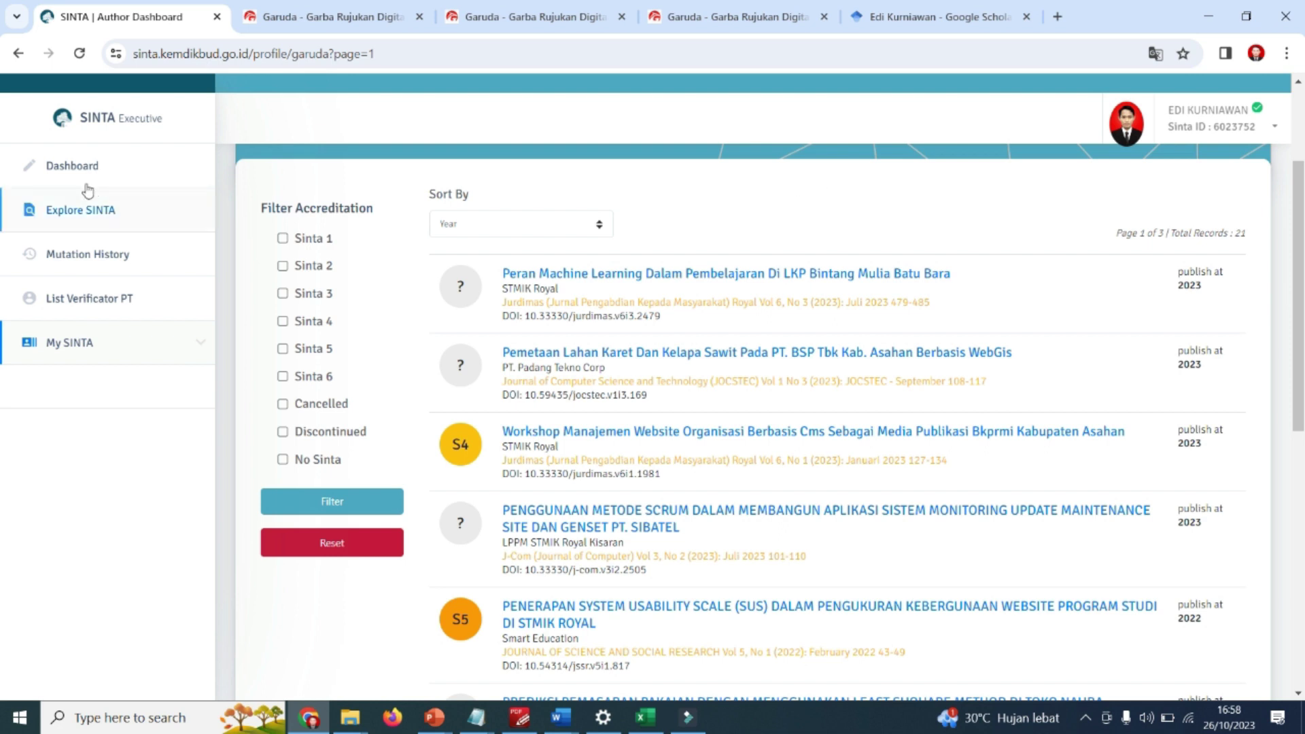
# Open My SINTA > Publications Google, listing 33 records across 4 pages.
pyautogui.click(107, 345)
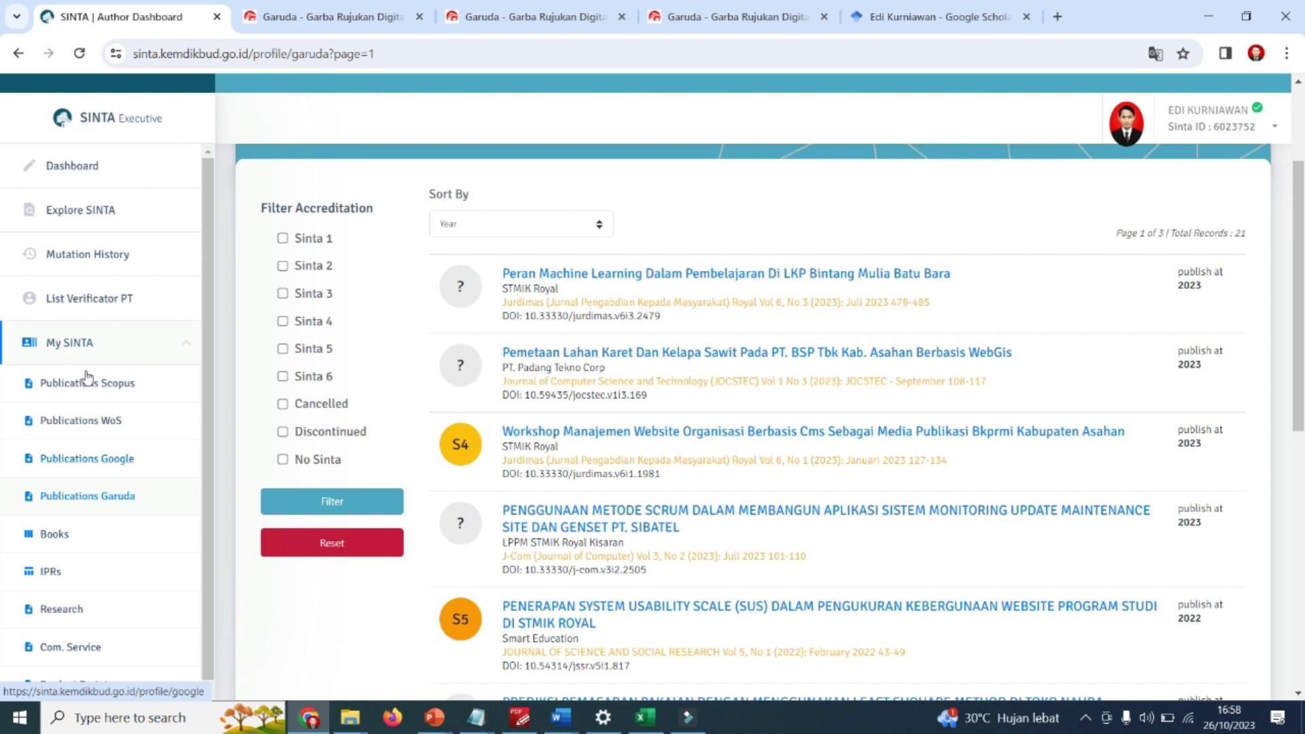
pyautogui.click(102, 459)
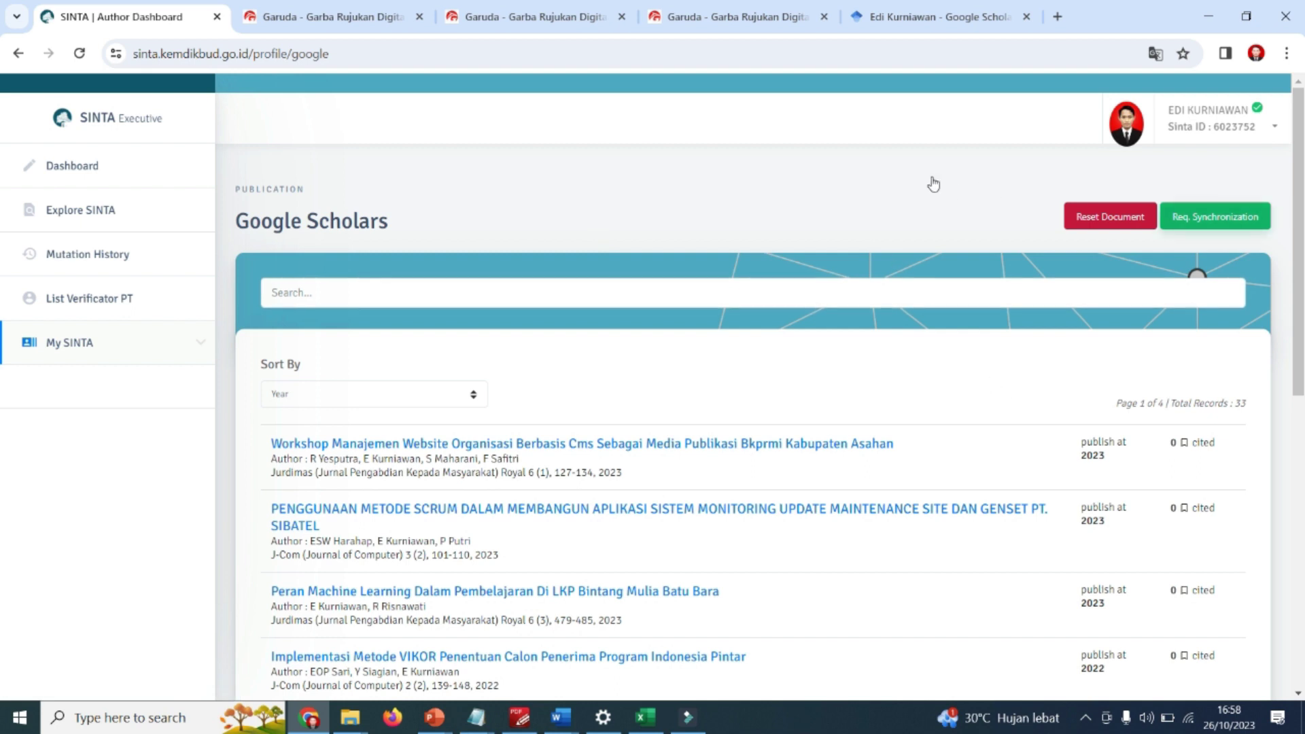
pyautogui.scroll(-3, 929, 340)
pyautogui.scroll(3, 965, 291)
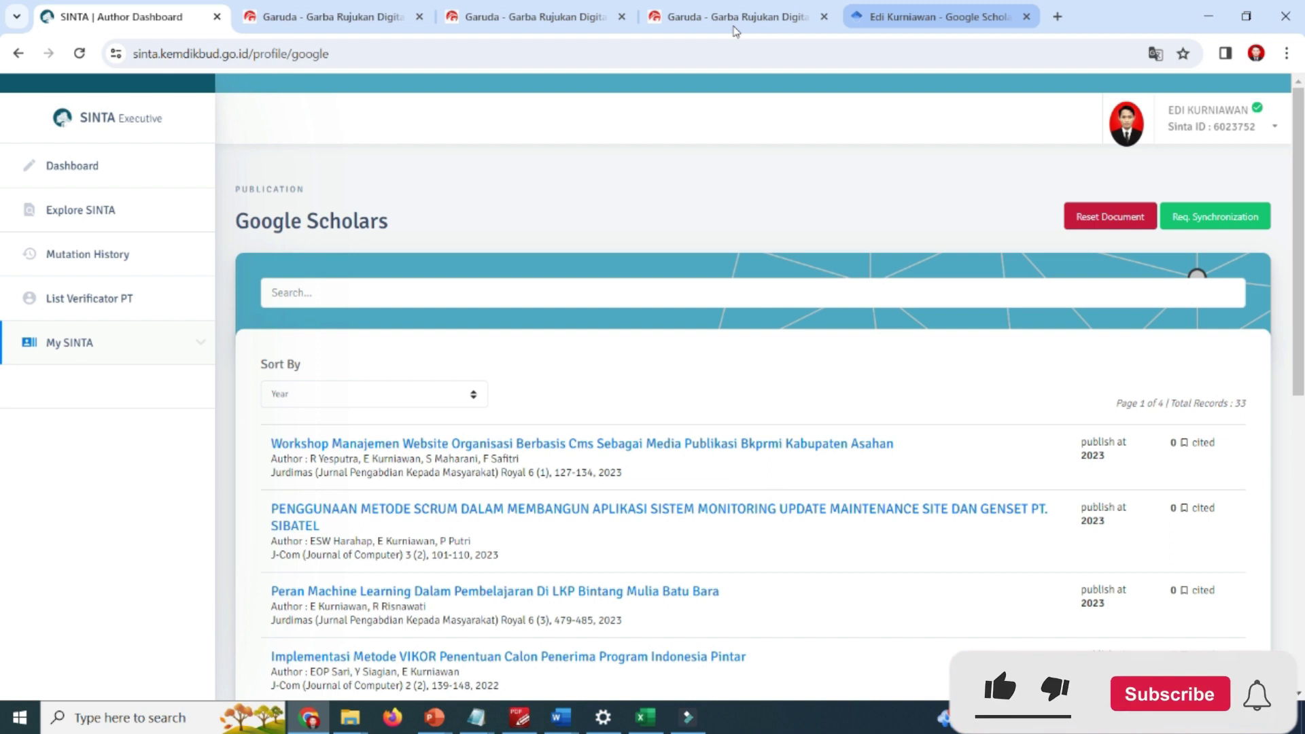
# Review the Google Scholar profile's publications, showing 139 citations, h-index 7 and i10-index 6.
pyautogui.click(939, 16)
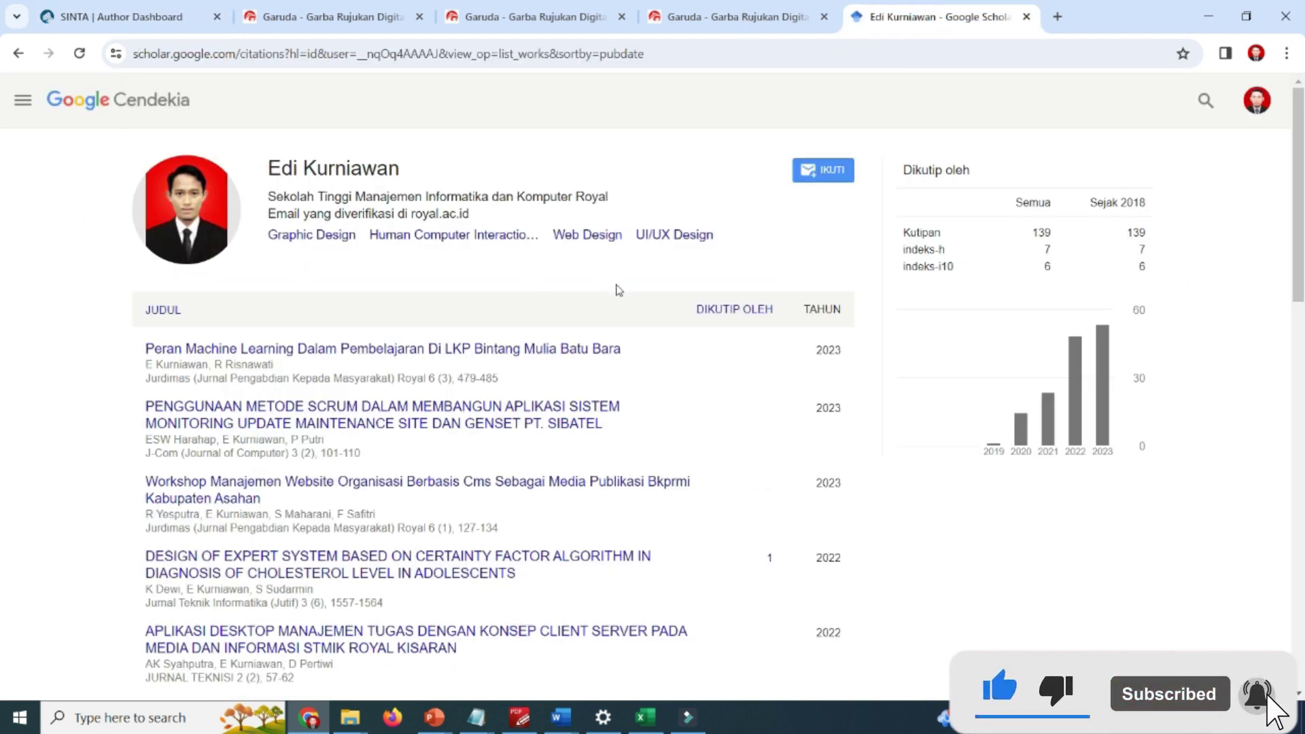
pyautogui.scroll(-1, 619, 291)
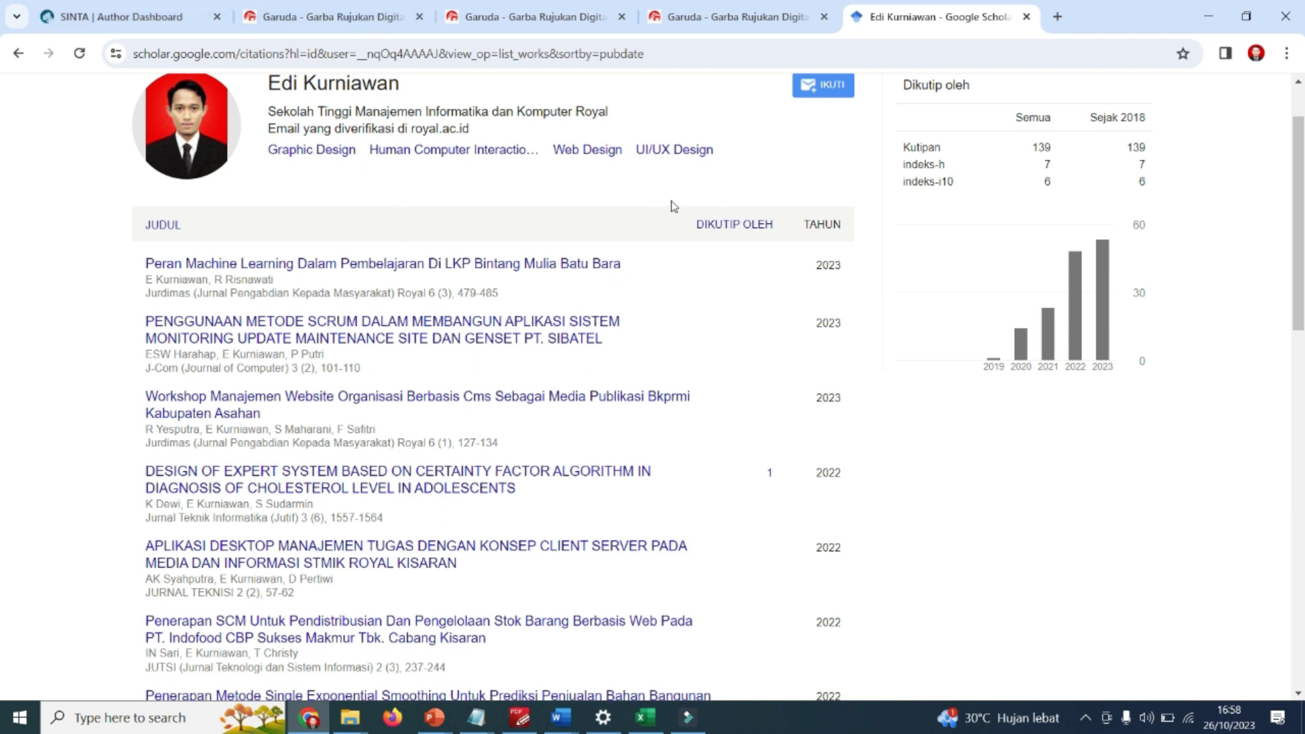
pyautogui.scroll(2, 677, 253)
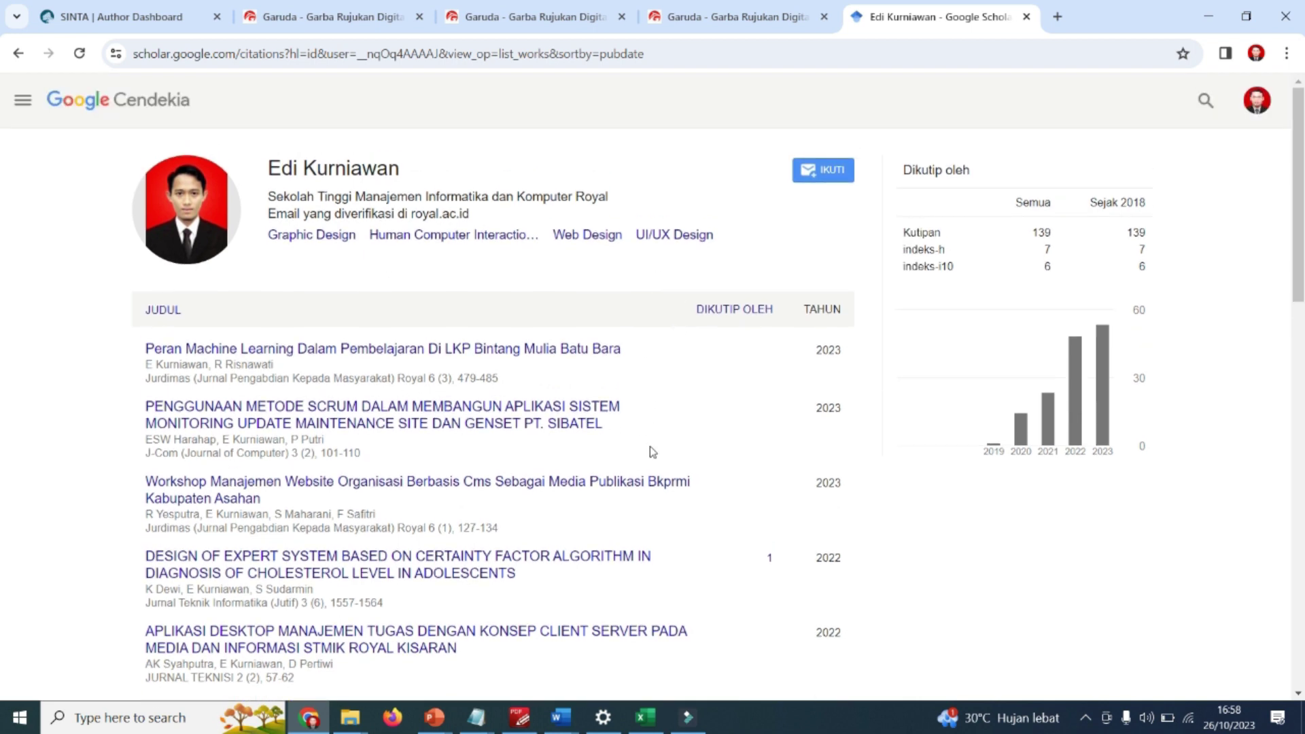
# Back on SINTA's Google Scholars page, request a Google Scholar documents synchronization and confirm it.
pyautogui.click(96, 14)
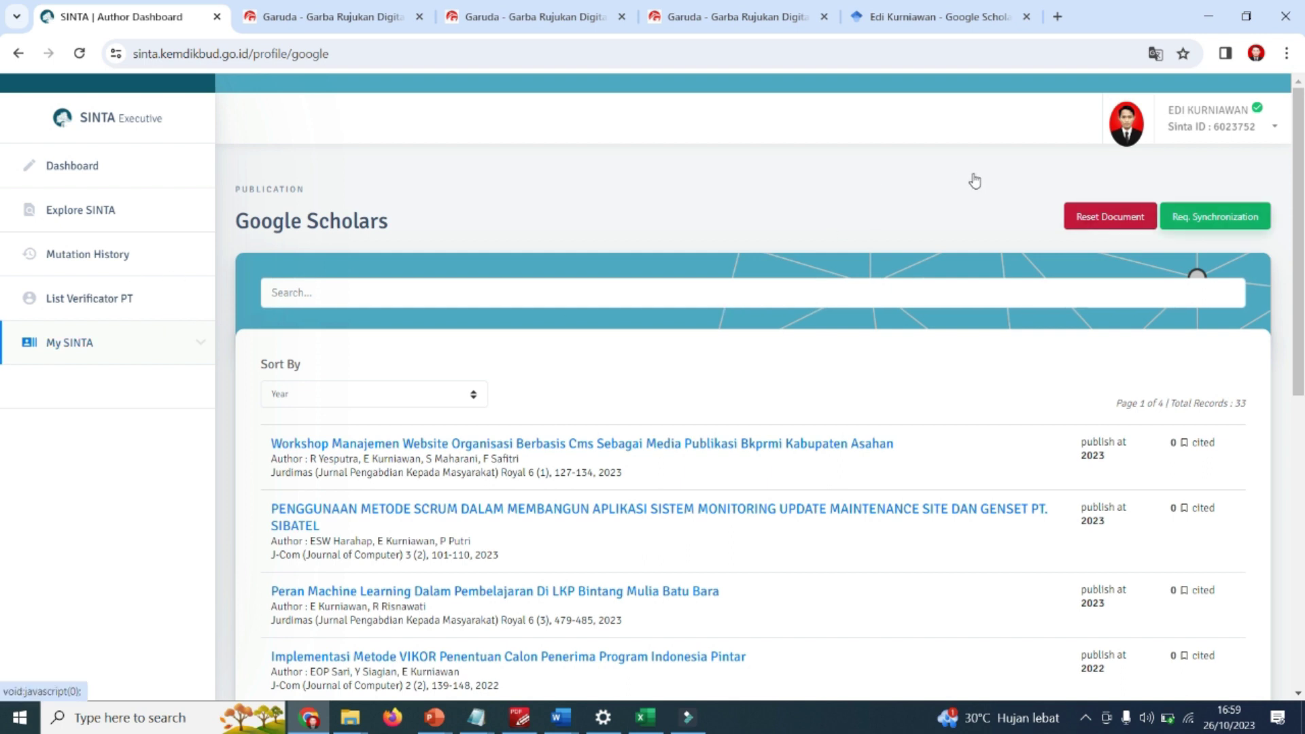
pyautogui.click(1215, 217)
pyautogui.click(704, 469)
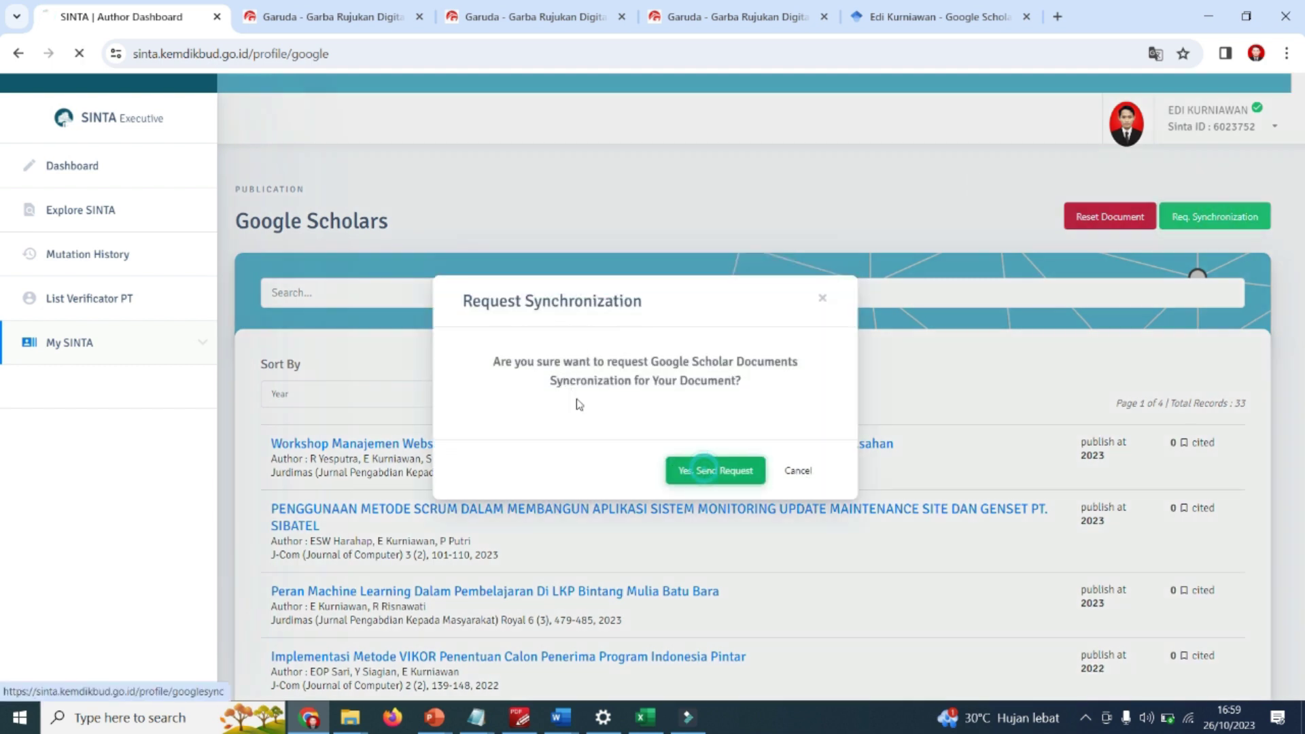